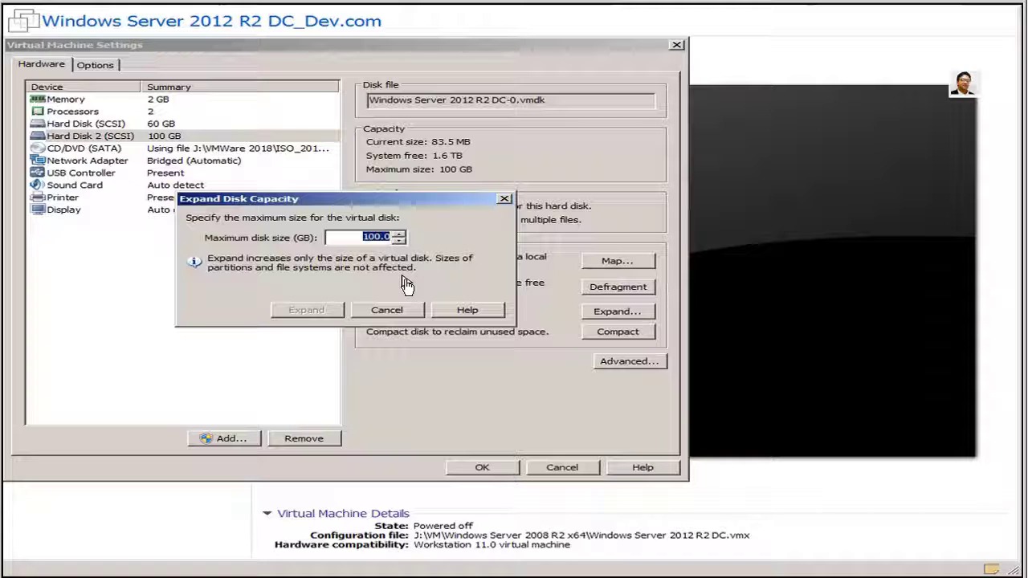
Expand Hard Disk 2 to a maximum size of 300 GB and accept the virtual machine settings.
{"action": "type", "text": "300"}
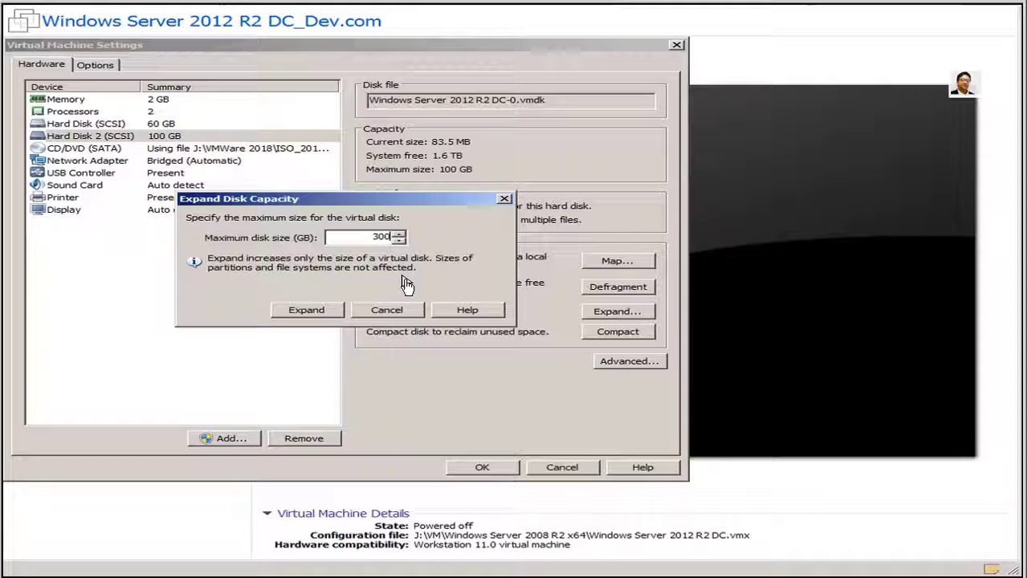
{"action": "left_click", "coordinate": [310, 314]}
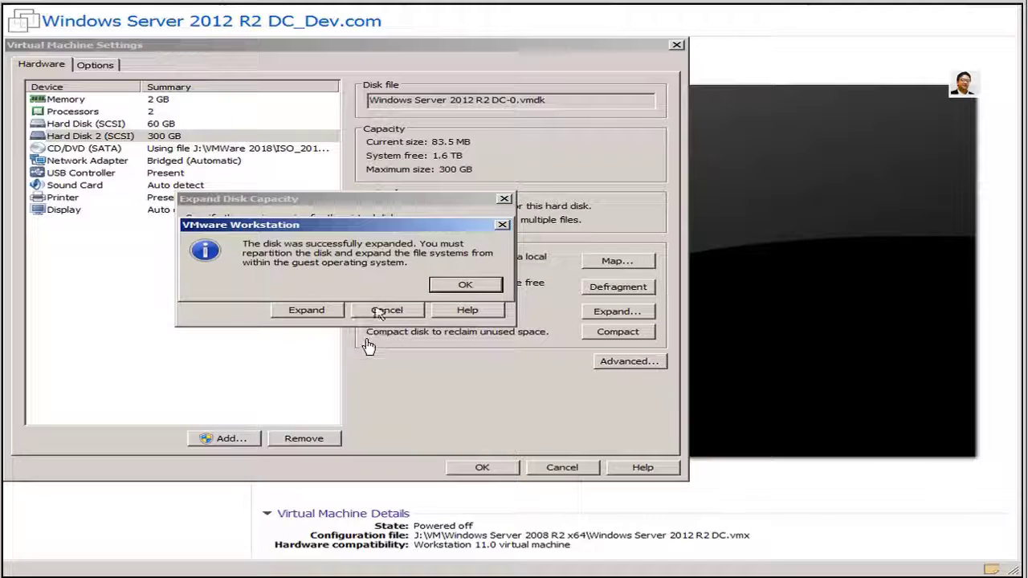
{"action": "left_click", "coordinate": [458, 285]}
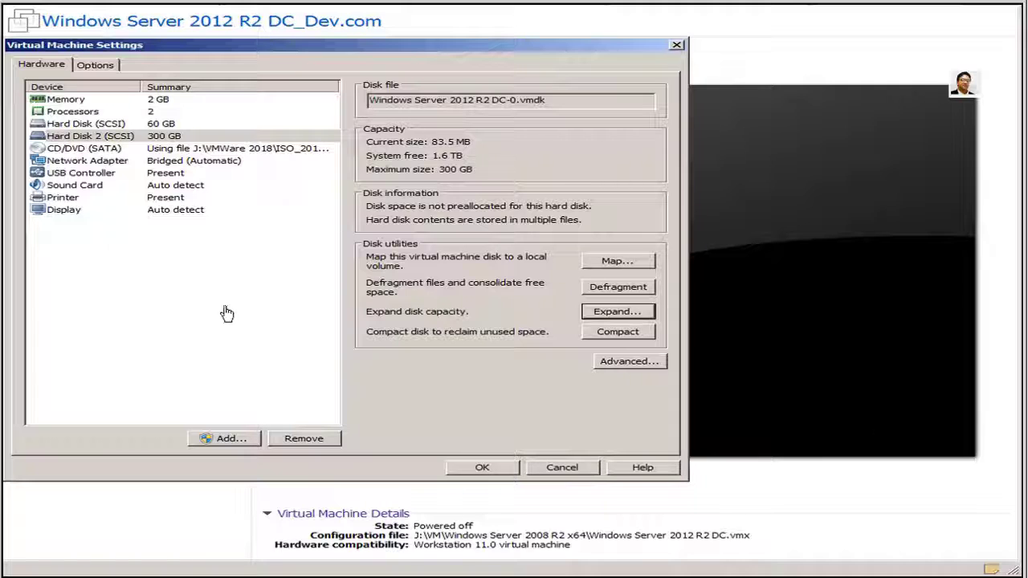
{"action": "left_click", "coordinate": [481, 466]}
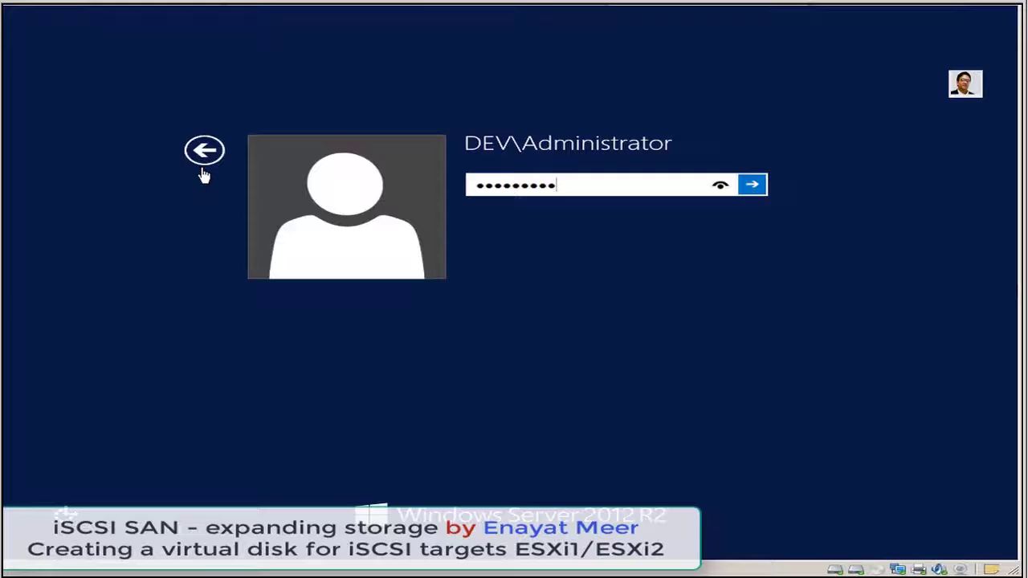
Sign in to the domain administrator account and open Active Directory Users and Computers.
{"action": "left_click", "coordinate": [753, 185]}
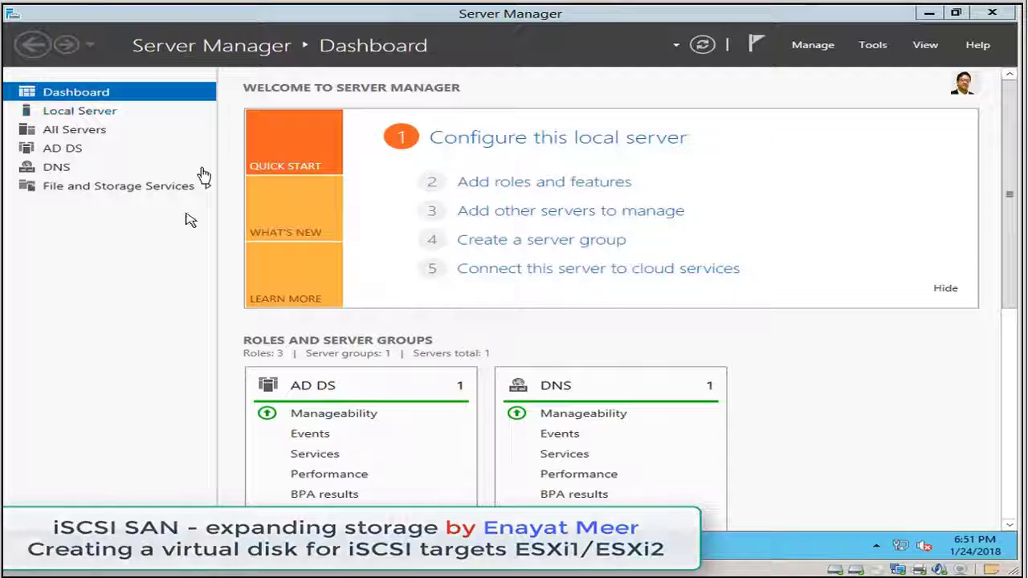
{"action": "left_click", "coordinate": [85, 112]}
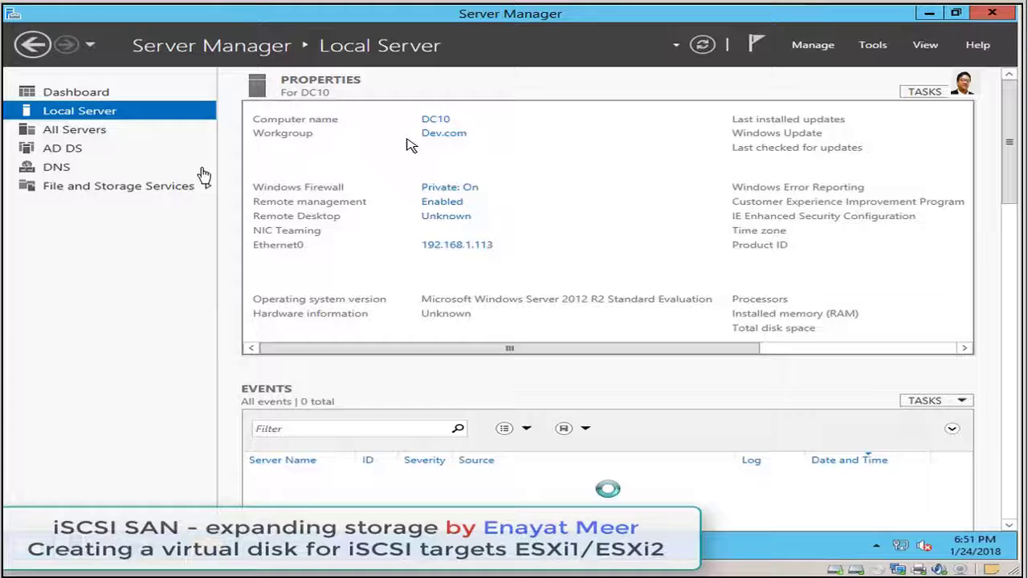
{"action": "left_click", "coordinate": [873, 47]}
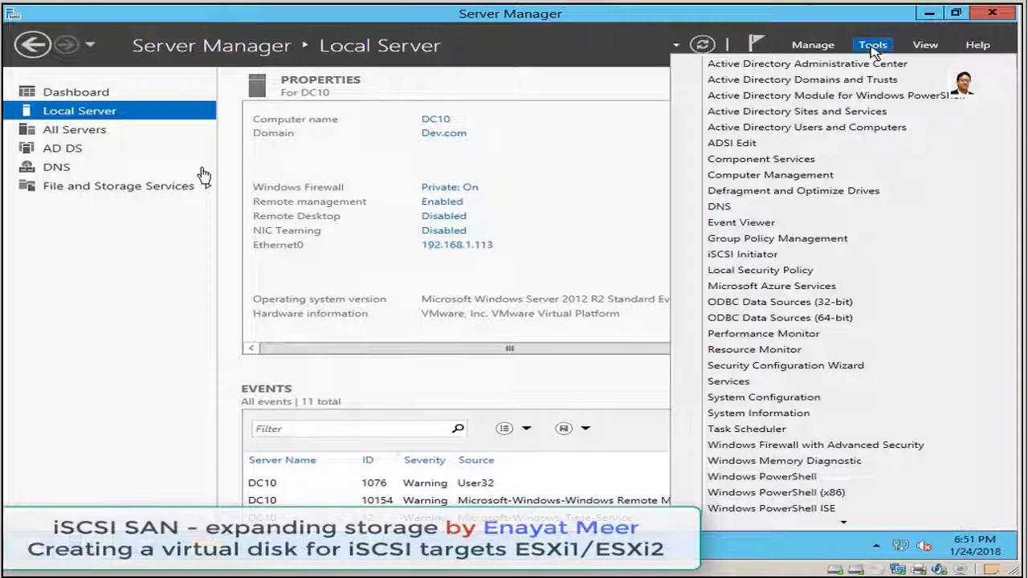
{"action": "left_click", "coordinate": [806, 127]}
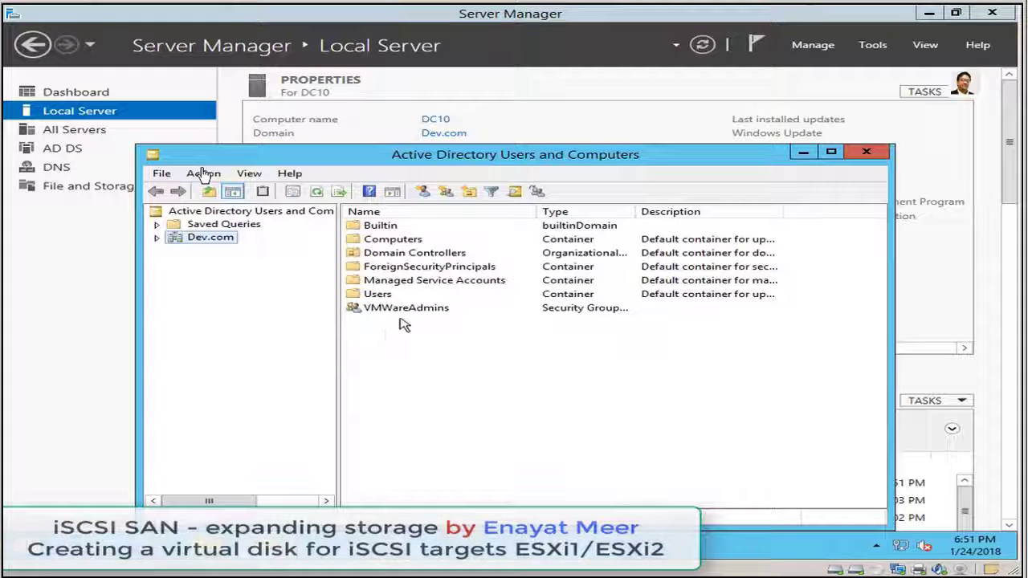
{"action": "left_click", "coordinate": [406, 309]}
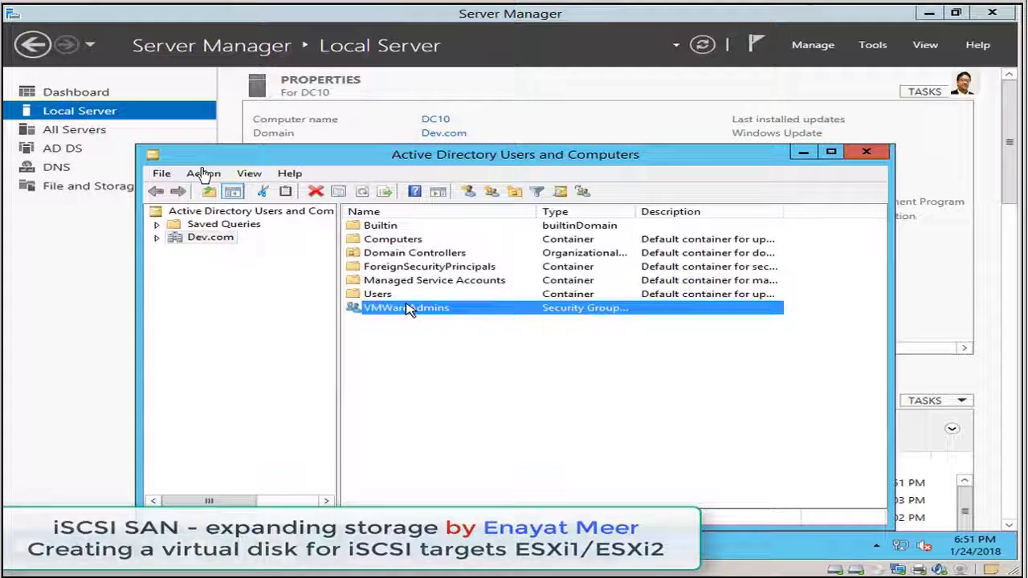
Start a new user in the Dev.com domain, entering the user's first name and logon name.
{"action": "right_click", "coordinate": [202, 241]}
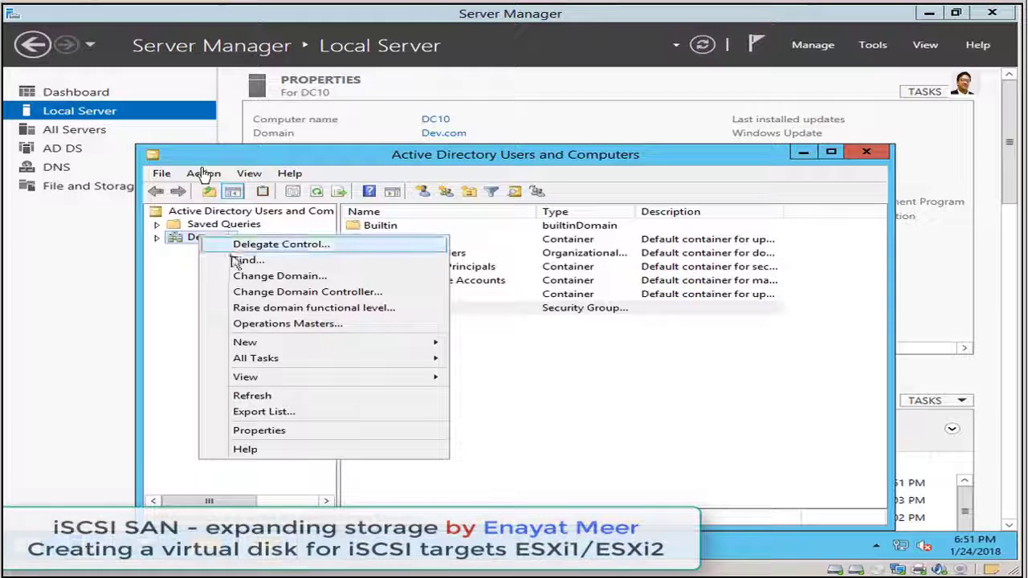
{"action": "mouse_move", "coordinate": [300, 347]}
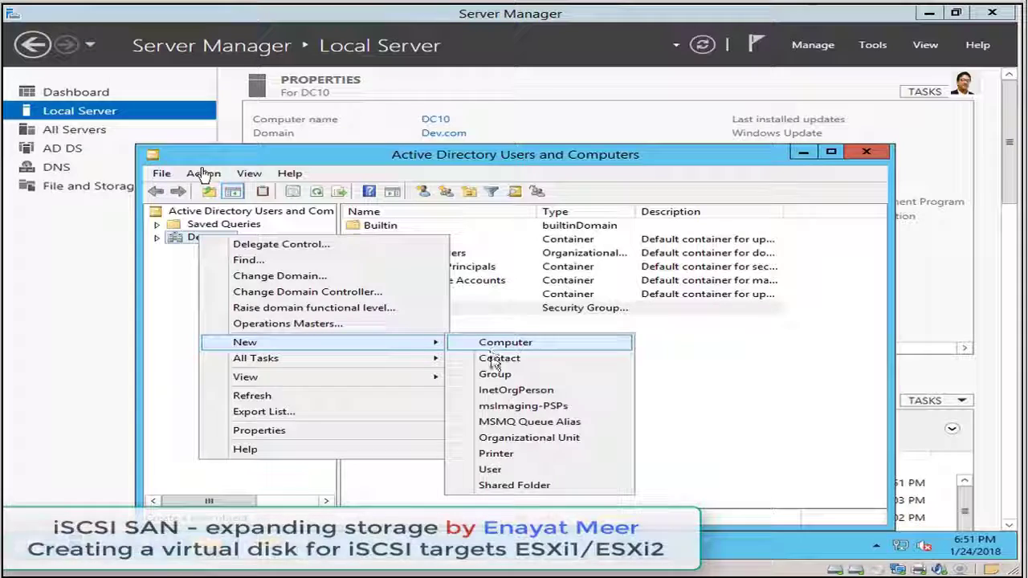
{"action": "left_click", "coordinate": [492, 469]}
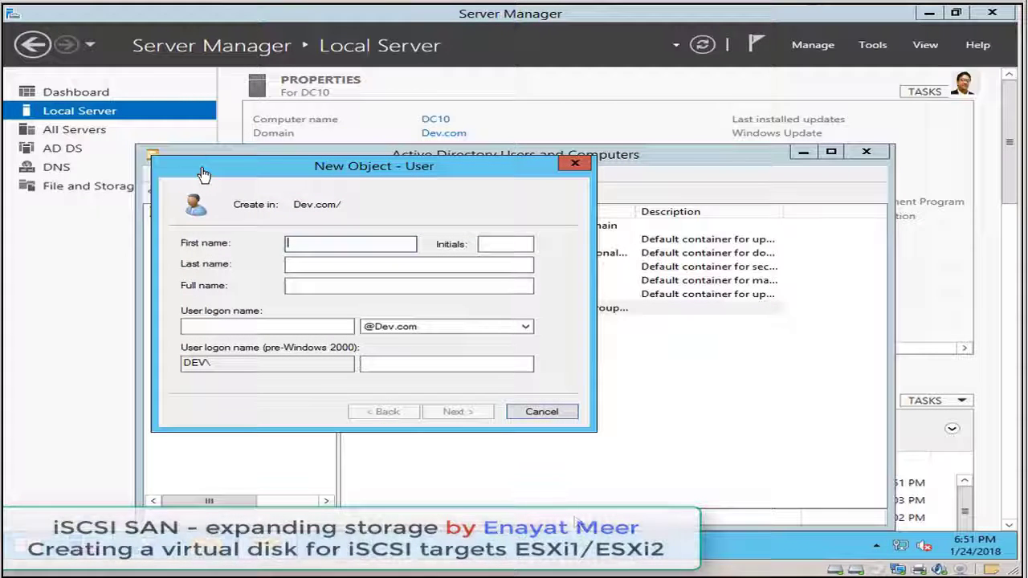
{"action": "type", "text": "Meer"}
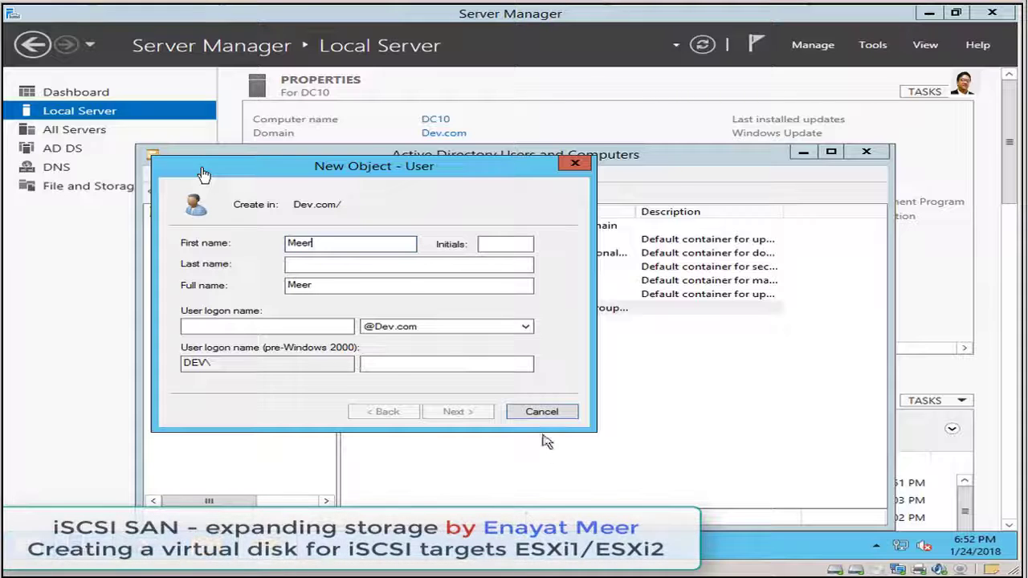
{"action": "left_click", "coordinate": [259, 325]}
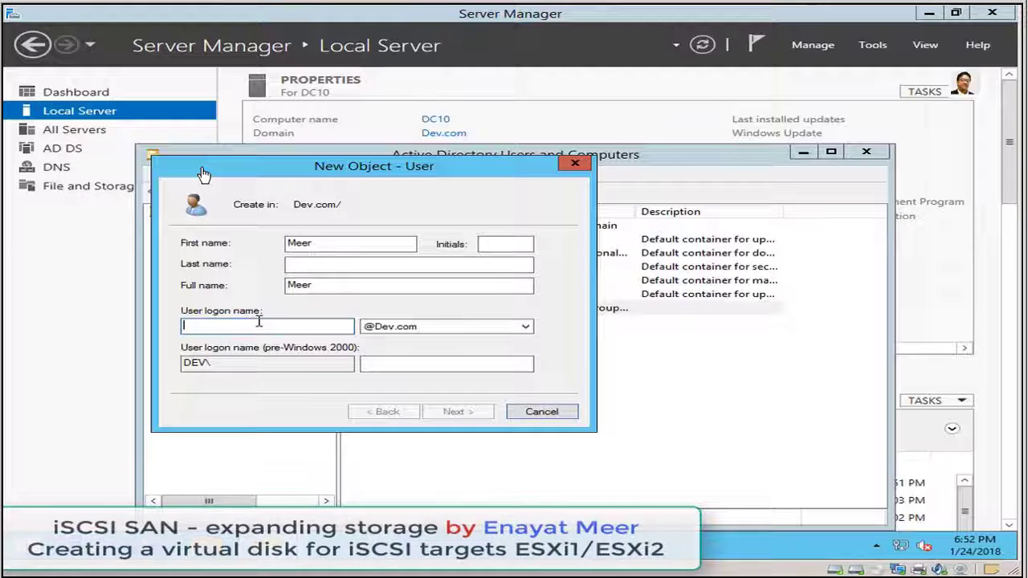
{"action": "type", "text": "Meer"}
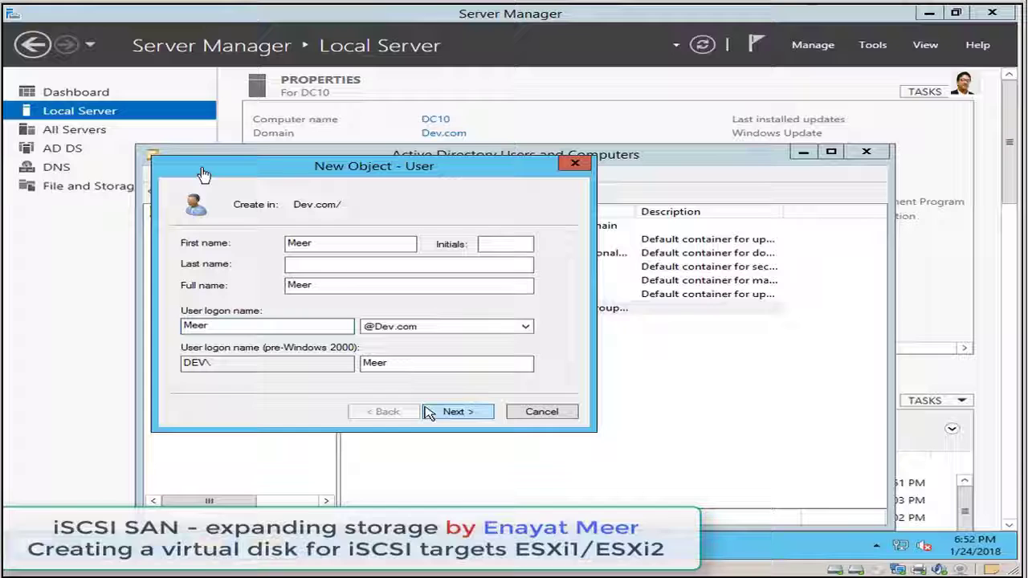
{"action": "left_click", "coordinate": [450, 419]}
Enter and confirm the account password, turn off the change at next logon, set it to never expire, and finish creating the user.
{"action": "left_click", "coordinate": [191, 290]}
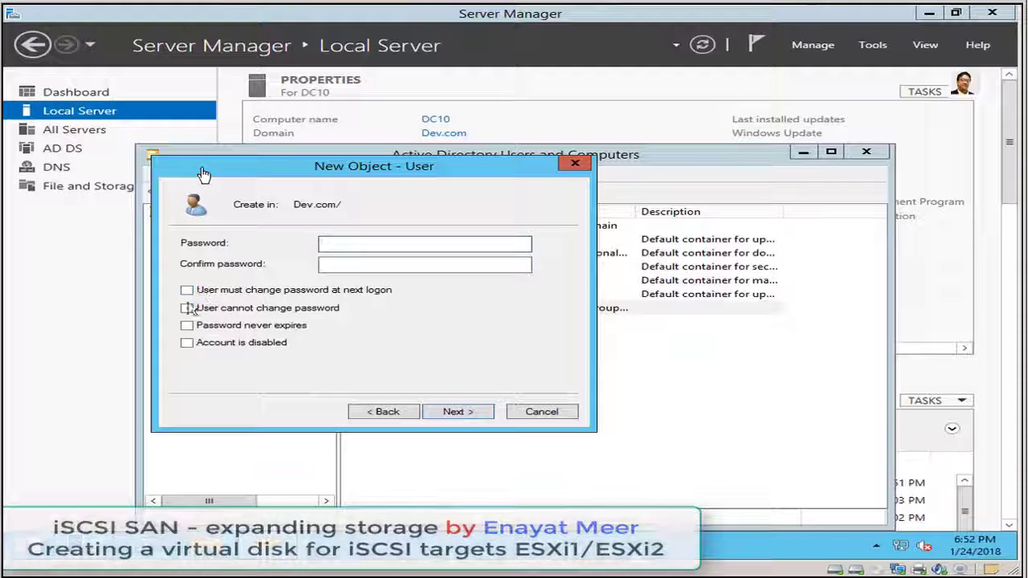
{"action": "left_click", "coordinate": [186, 325]}
{"action": "left_click", "coordinate": [418, 246]}
{"action": "type", "text": "••••••••••"}
{"action": "key", "text": "Tab"}
{"action": "type", "text": "•••••••"}
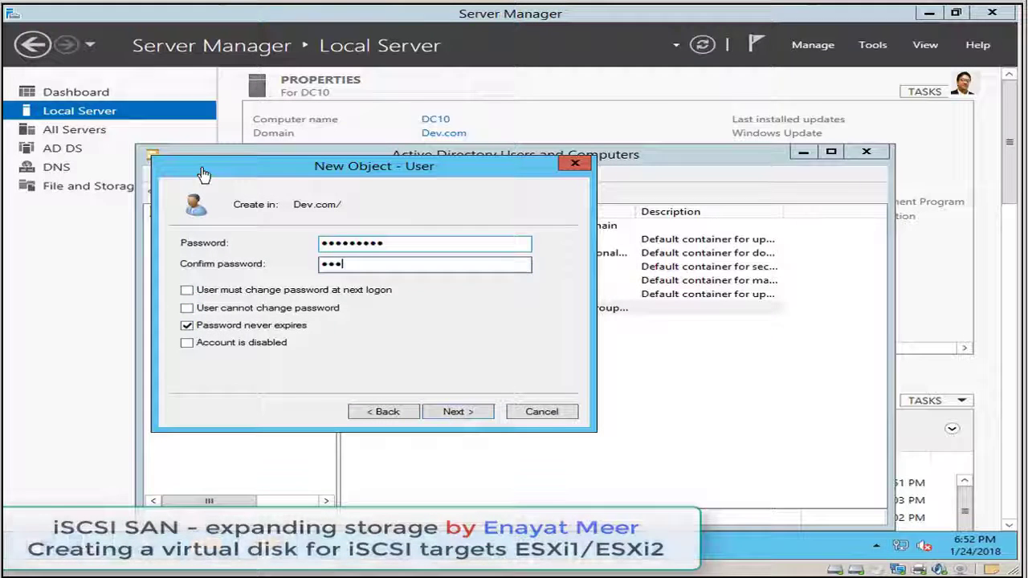
{"action": "type", "text": "•"}
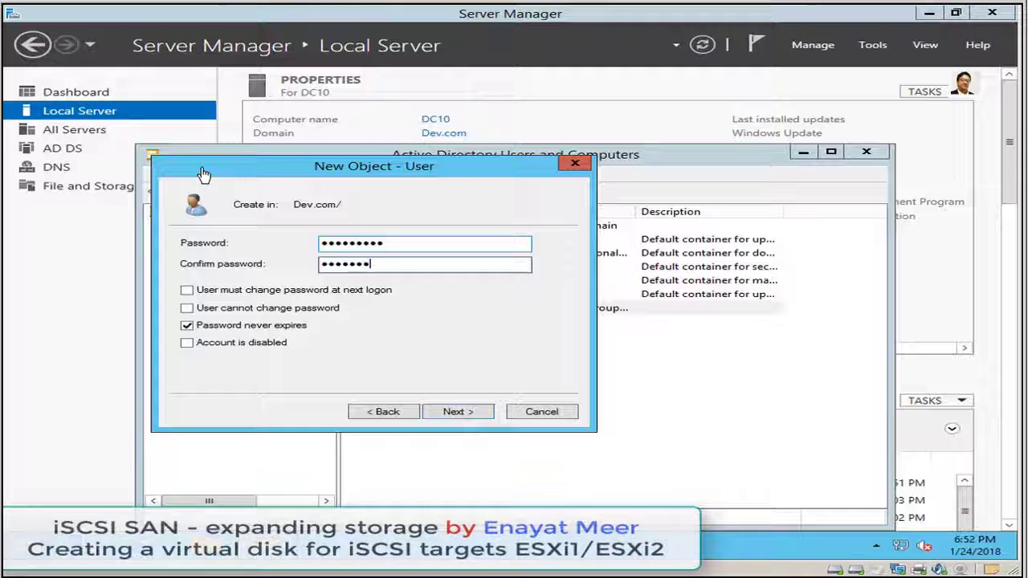
{"action": "type", "text": "••"}
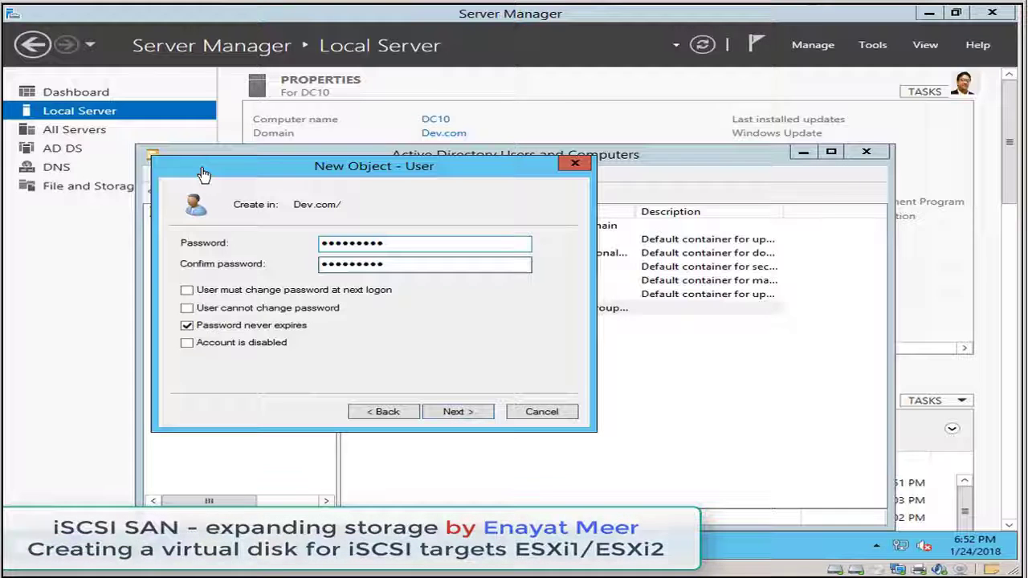
{"action": "left_click", "coordinate": [470, 417]}
{"action": "left_click", "coordinate": [457, 412]}
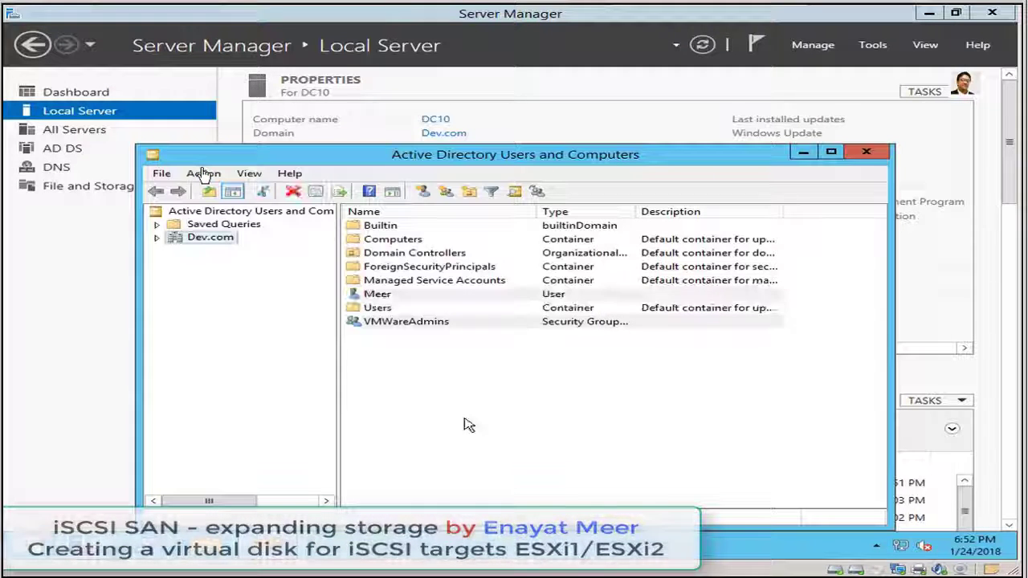
Add the new user to the Domain Admins group through the user's properties.
{"action": "right_click", "coordinate": [376, 297]}
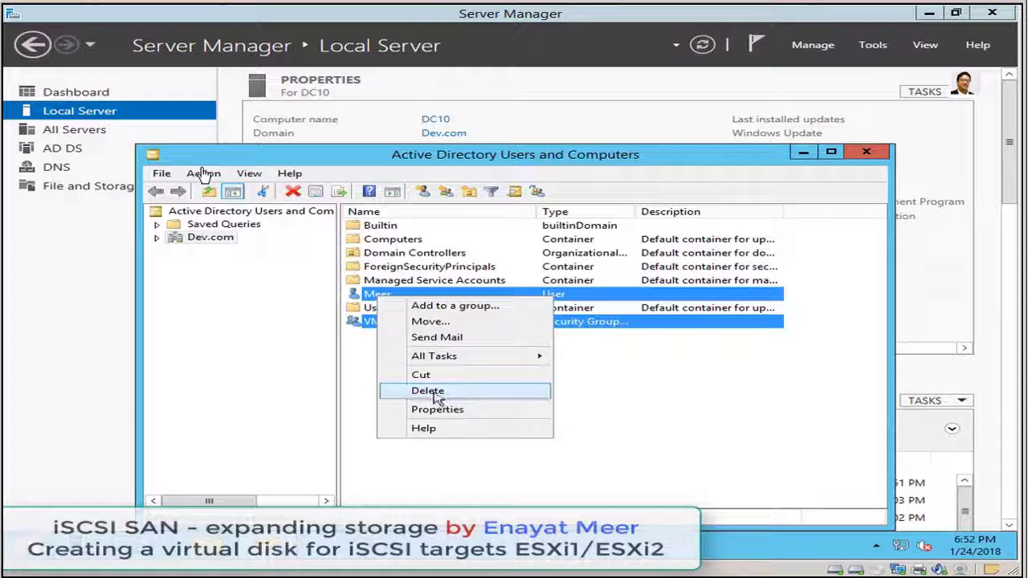
{"action": "left_click", "coordinate": [759, 444]}
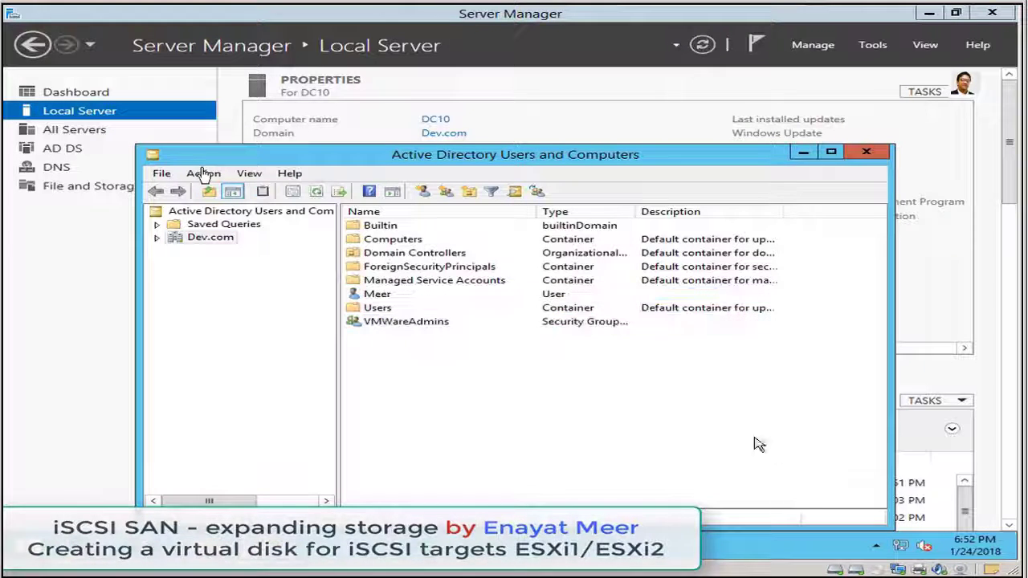
{"action": "left_click", "coordinate": [378, 295]}
{"action": "right_click", "coordinate": [377, 295]}
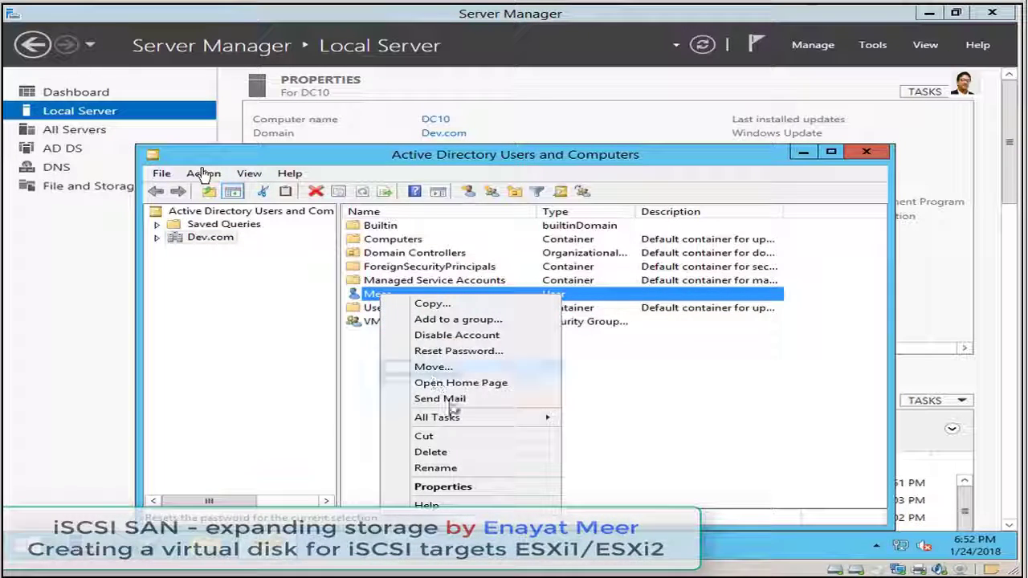
{"action": "left_click", "coordinate": [443, 487]}
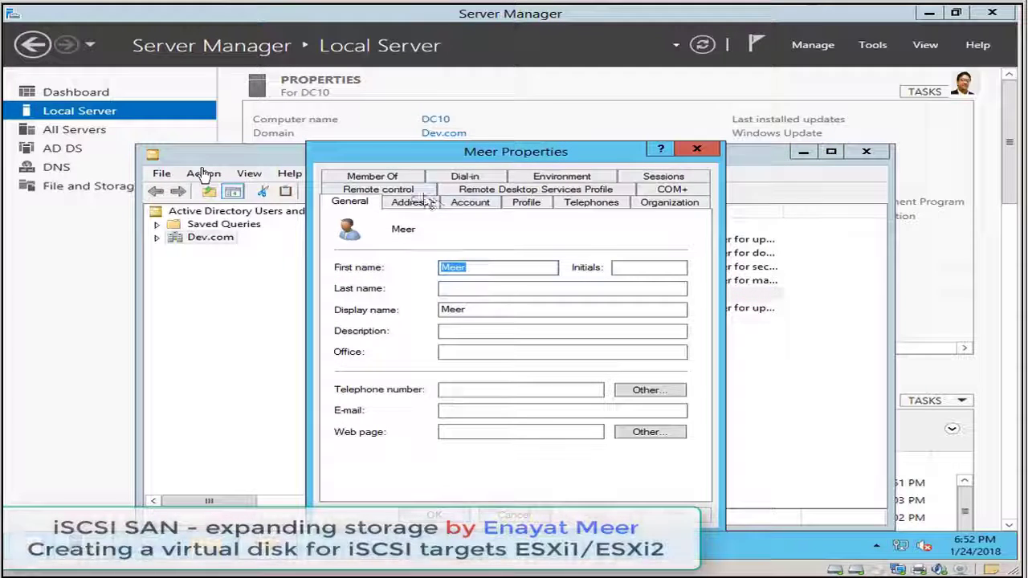
{"action": "left_click", "coordinate": [386, 177]}
{"action": "left_click", "coordinate": [389, 377]}
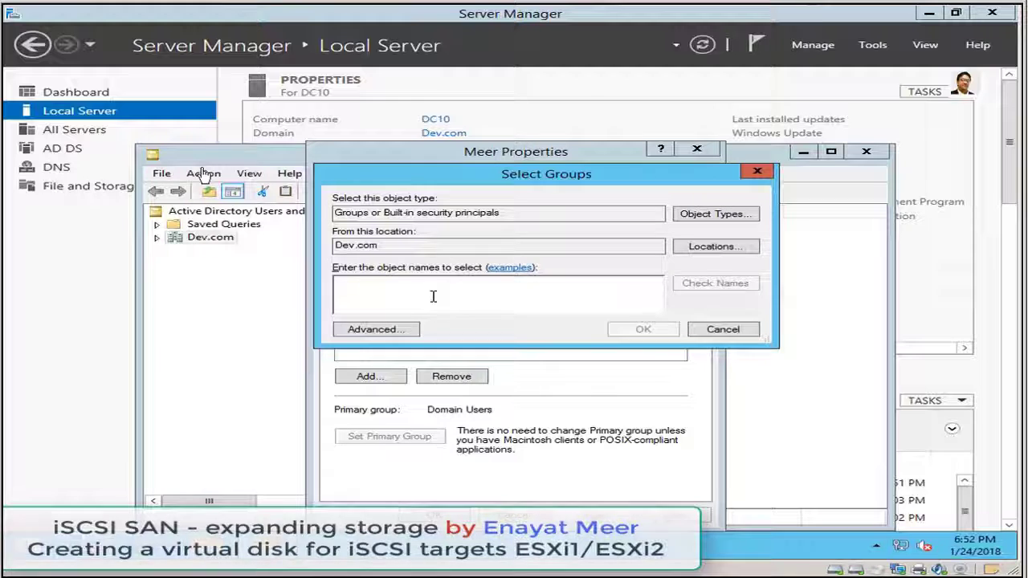
{"action": "type", "text": "domain admins"}
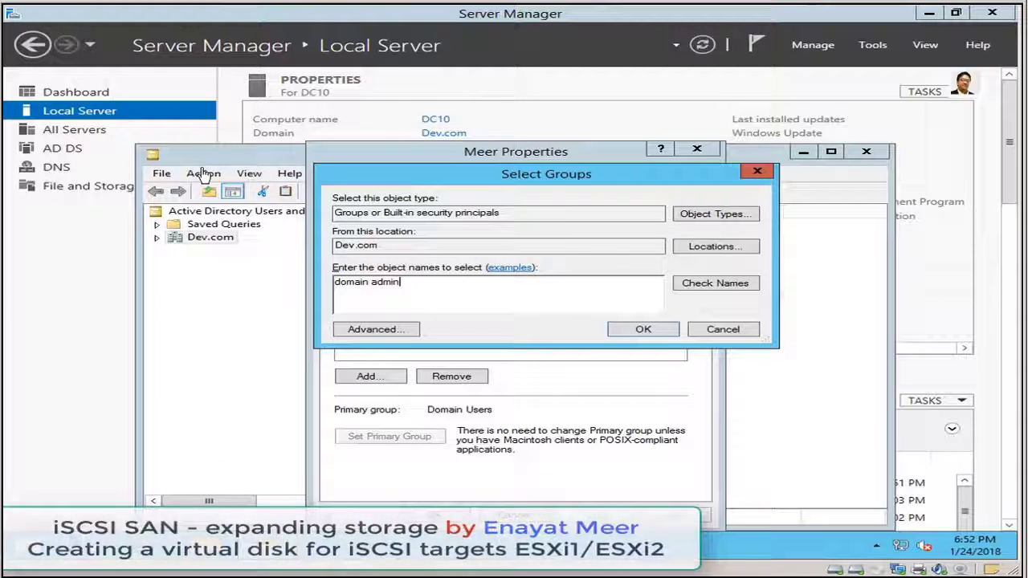
{"action": "left_click", "coordinate": [705, 285]}
{"action": "left_click", "coordinate": [643, 329]}
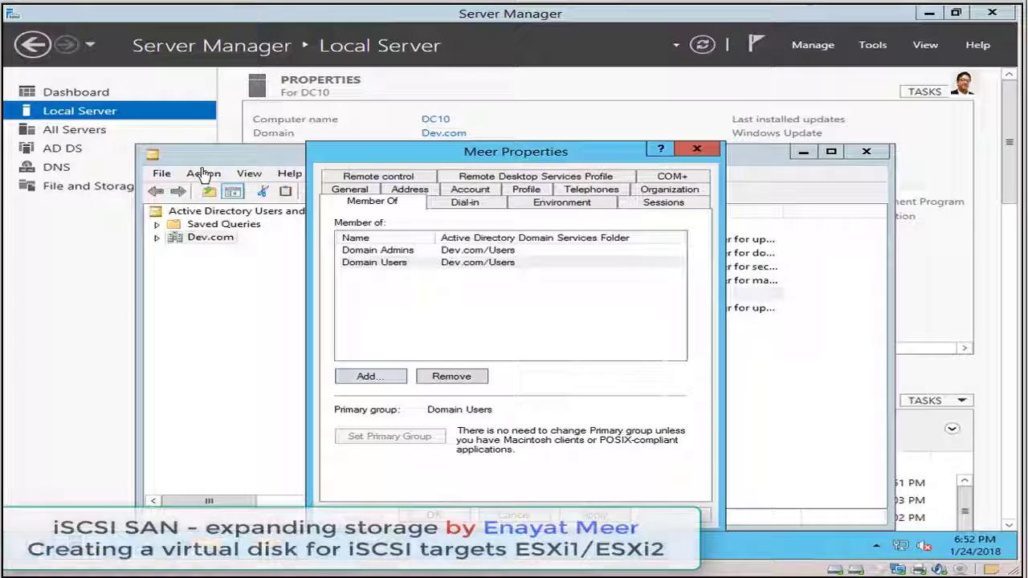
{"action": "left_click", "coordinate": [478, 262]}
{"action": "left_click", "coordinate": [484, 518]}
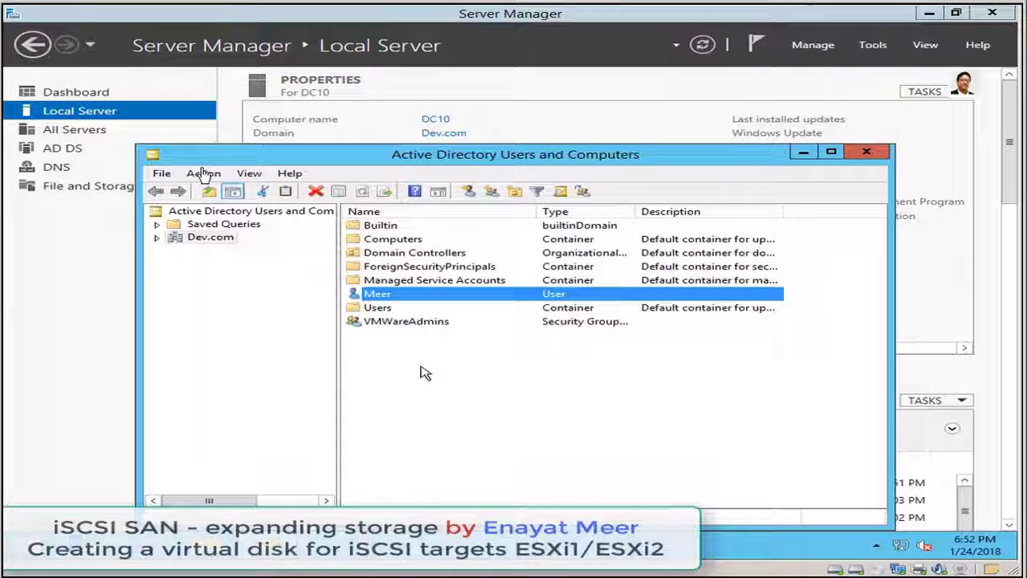
Add the new user as a member of the VMWareAdmins group and close Active Directory Users and Computers.
{"action": "left_click", "coordinate": [408, 322]}
{"action": "right_click", "coordinate": [408, 322]}
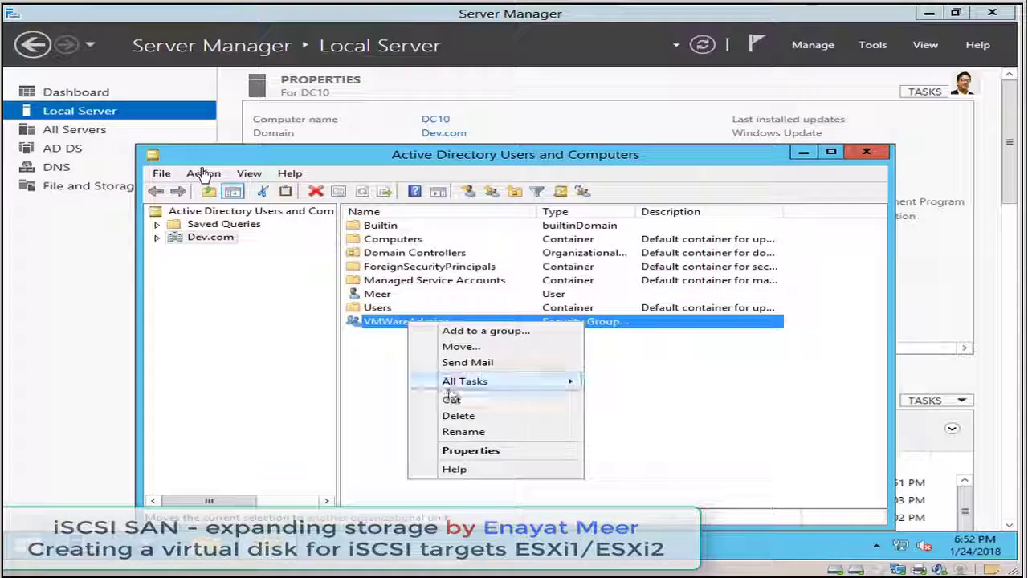
{"action": "left_click", "coordinate": [470, 450]}
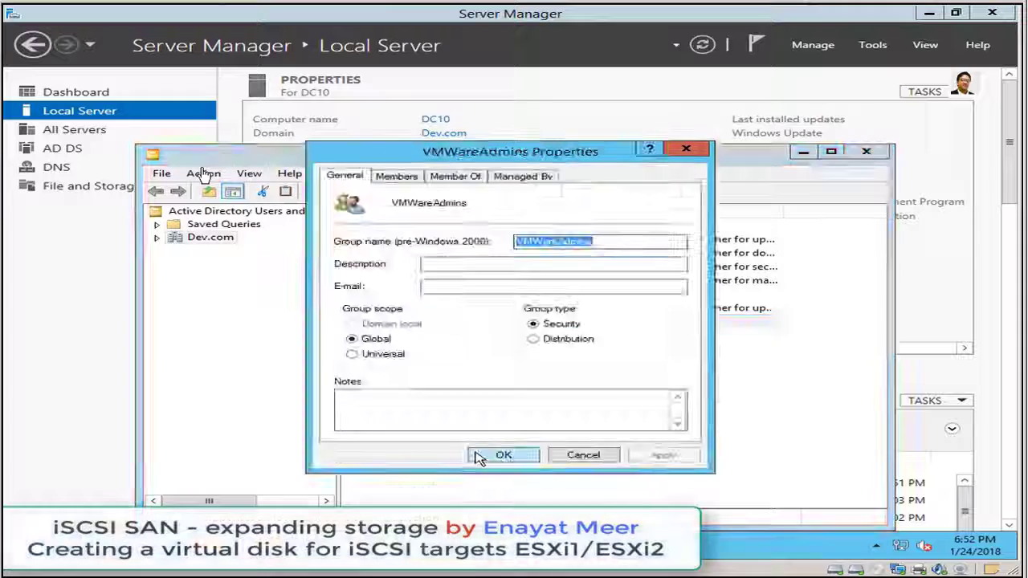
{"action": "left_click", "coordinate": [396, 176]}
{"action": "left_click", "coordinate": [374, 415]}
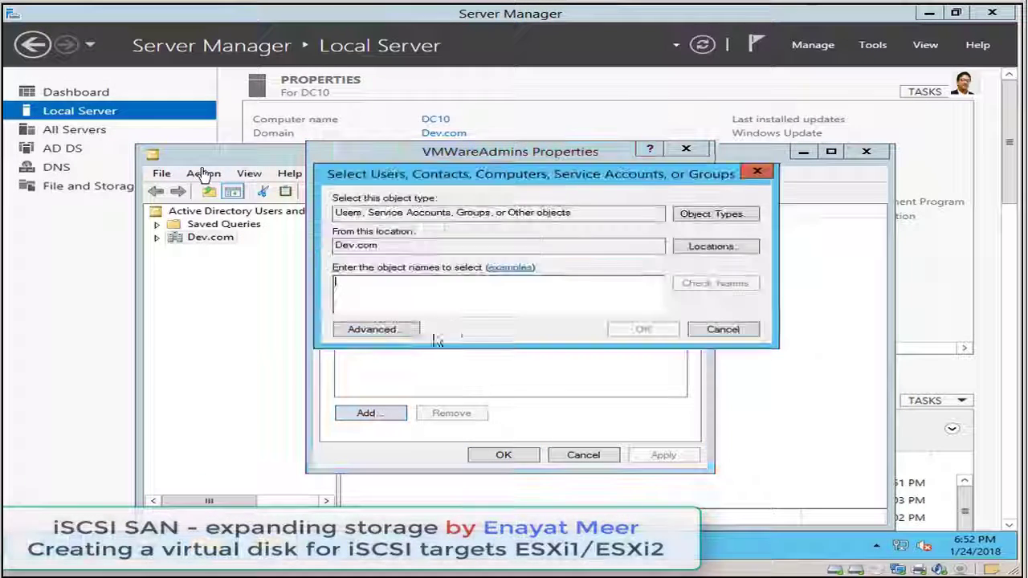
{"action": "type", "text": "meer"}
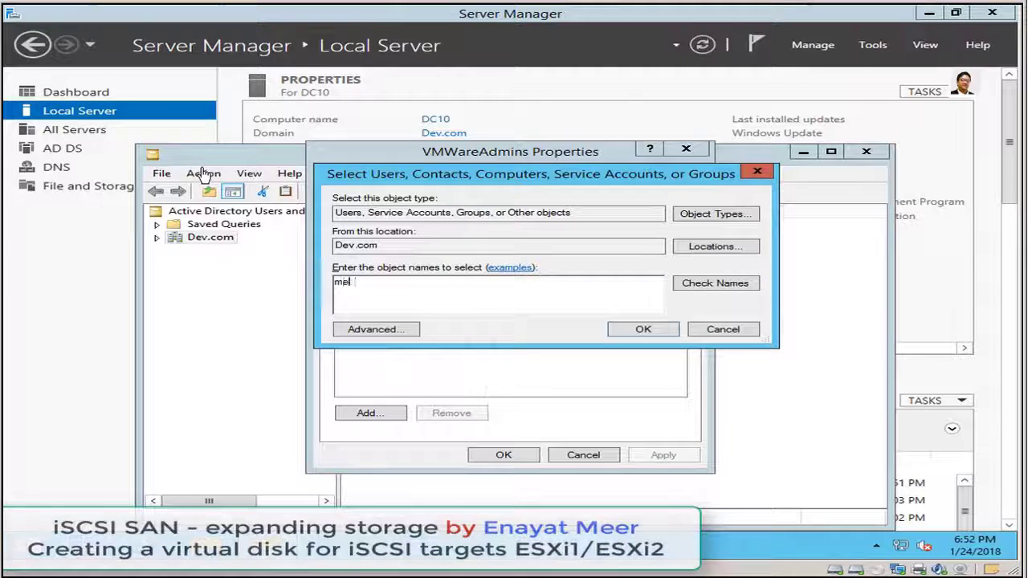
{"action": "left_click", "coordinate": [718, 285]}
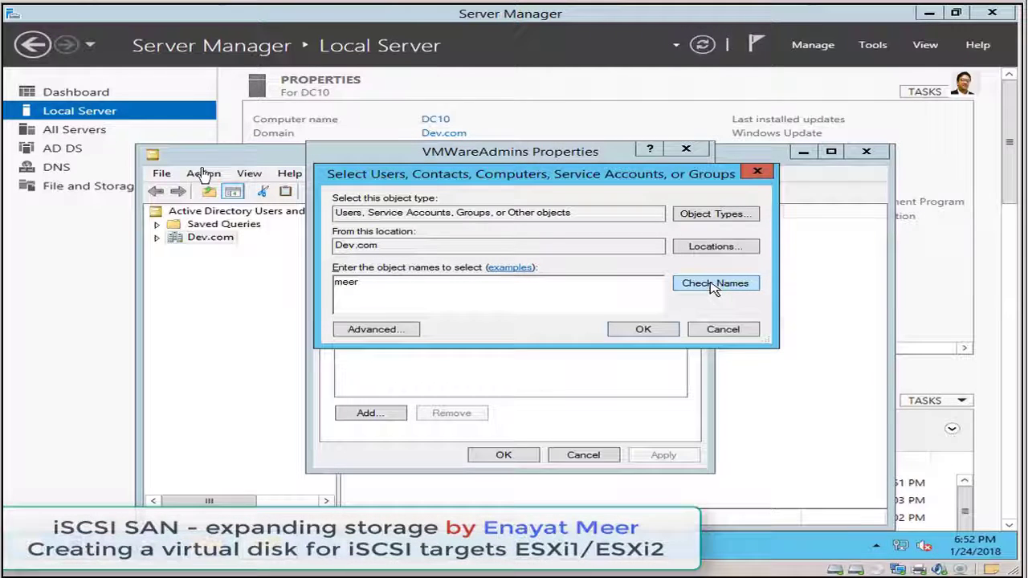
{"action": "left_click", "coordinate": [644, 330]}
{"action": "left_click", "coordinate": [506, 461]}
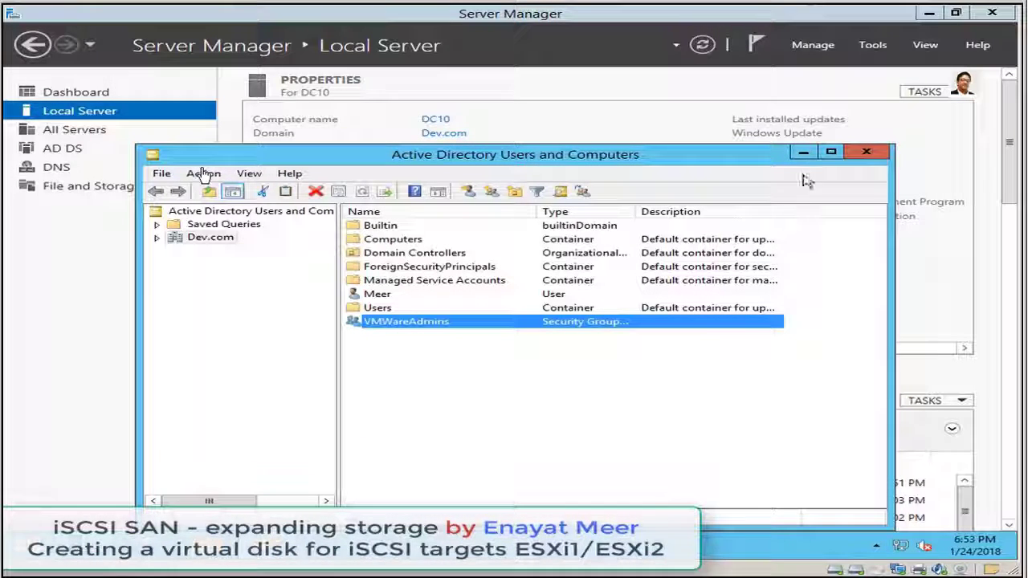
{"action": "left_click", "coordinate": [866, 152]}
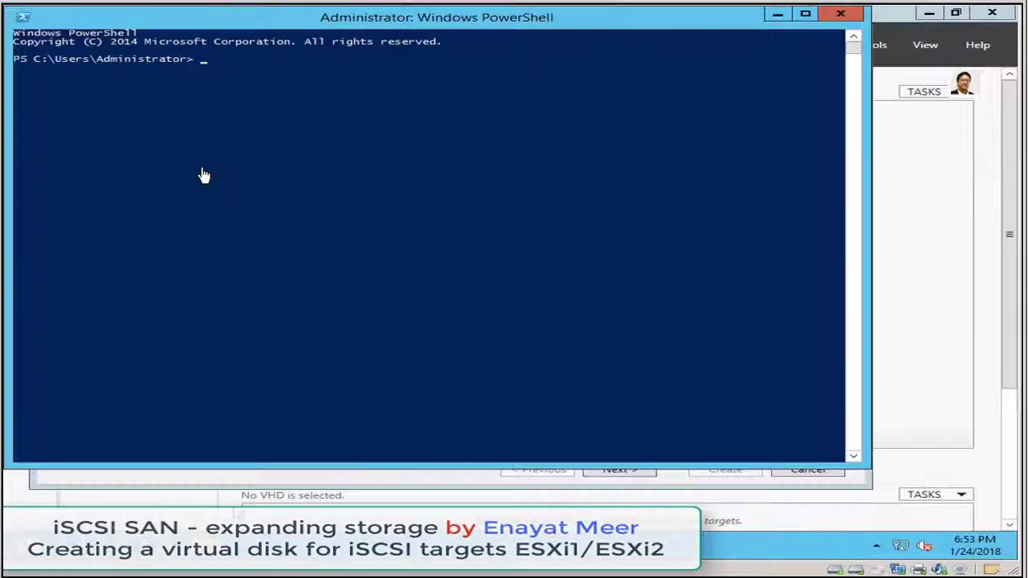
Open Disk Management in Computer Management and extend the SAN (E:) volume with all 204800 MB of unallocated space on Disk 1.
{"action": "type", "text": "compmgmt"}
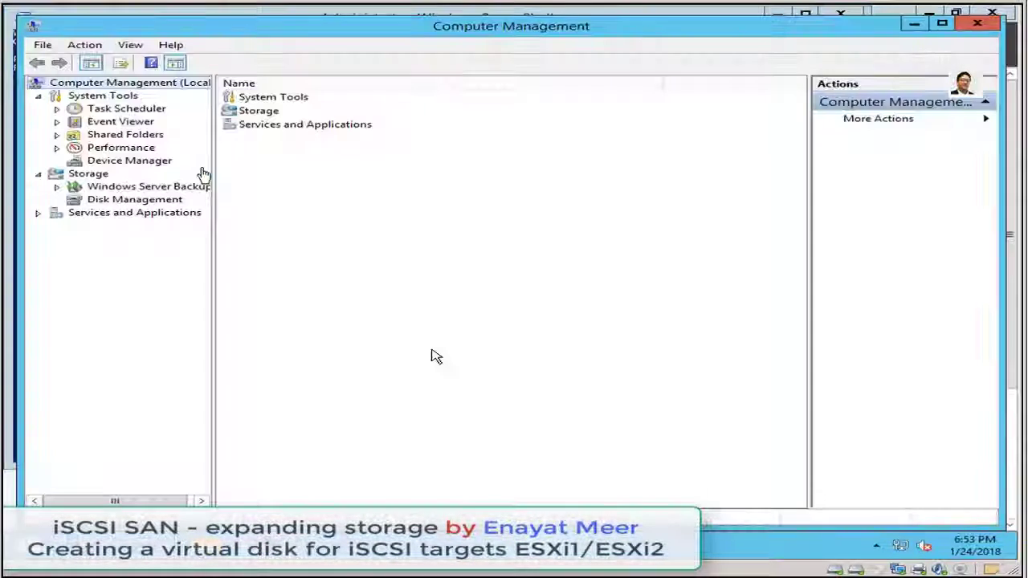
{"action": "left_click", "coordinate": [129, 200]}
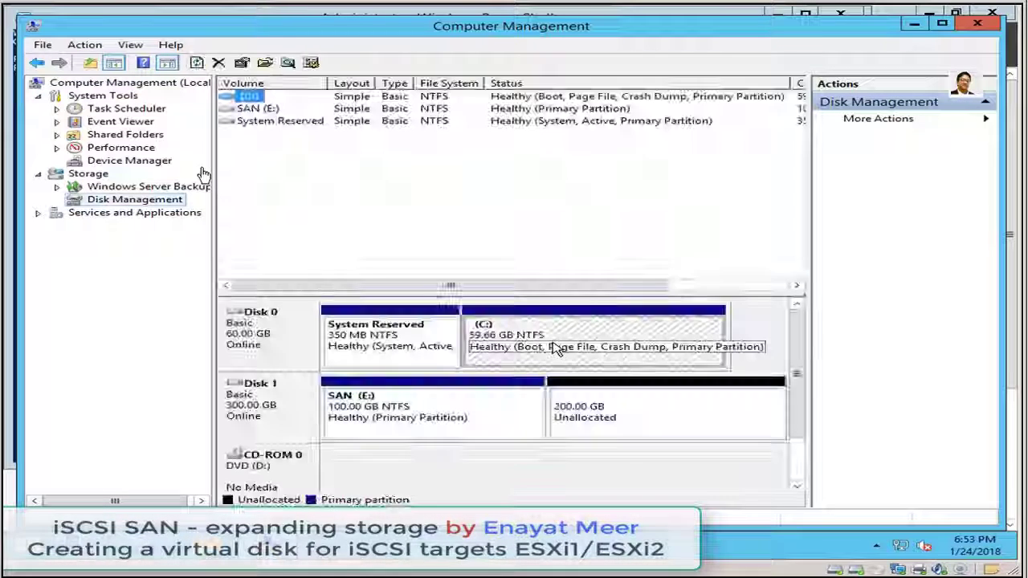
{"action": "right_click", "coordinate": [521, 421]}
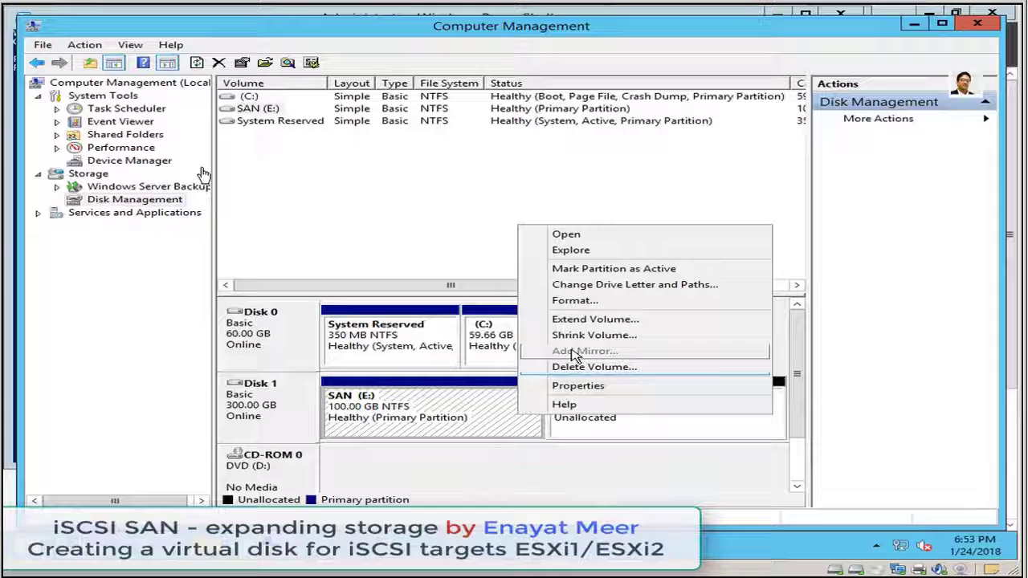
{"action": "left_click", "coordinate": [575, 319]}
{"action": "left_click", "coordinate": [603, 368]}
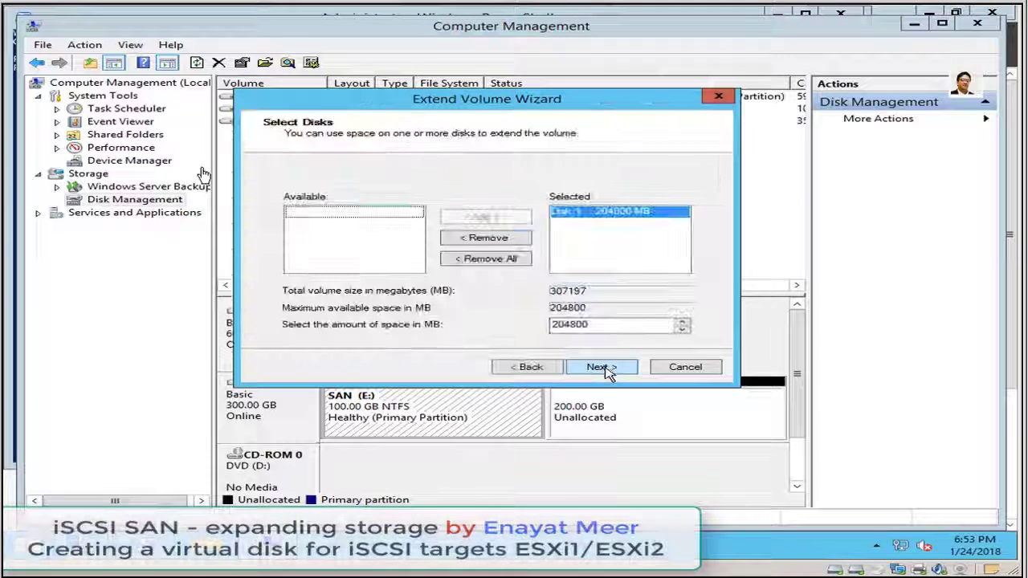
{"action": "left_click", "coordinate": [606, 372]}
{"action": "left_click", "coordinate": [602, 368]}
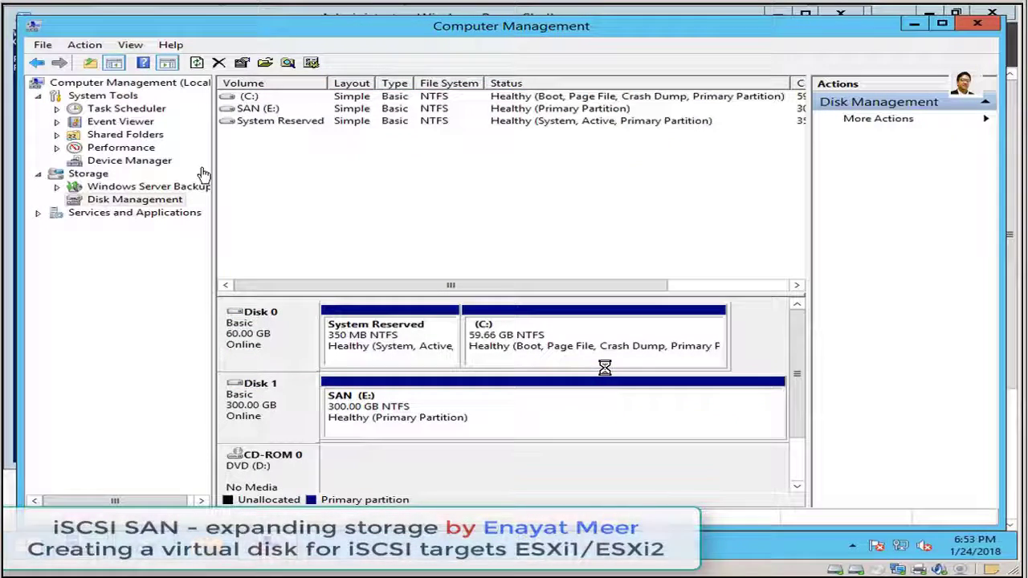
{"action": "left_click", "coordinate": [986, 29]}
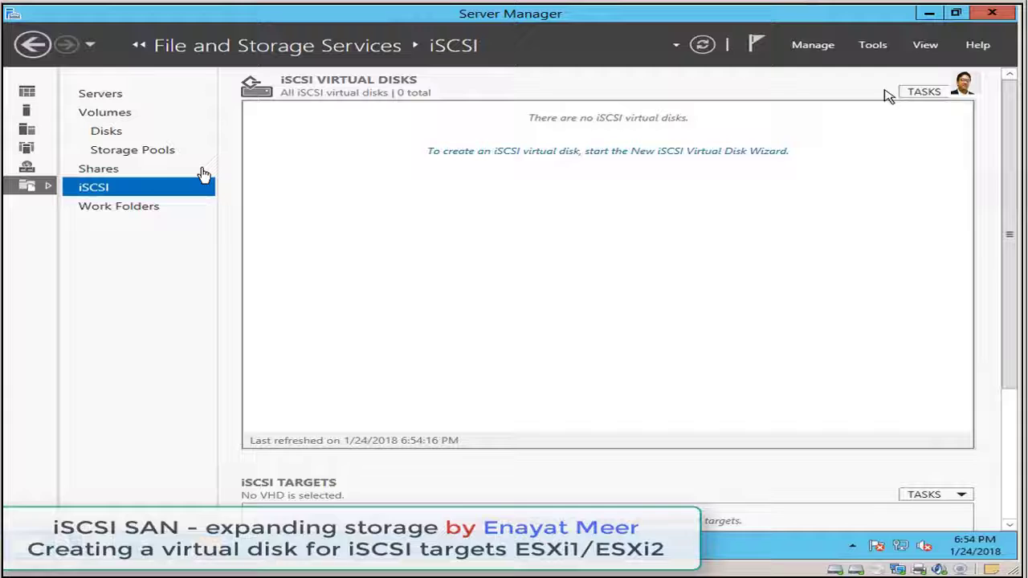
Start a new iSCSI virtual disk stored on volume E: and name it Disk1.
{"action": "left_click", "coordinate": [964, 93]}
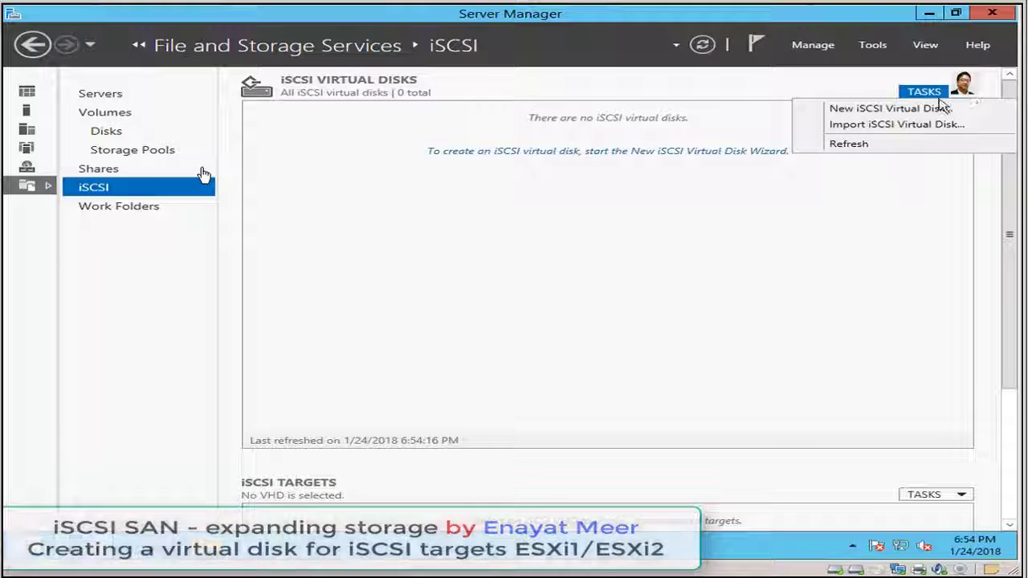
{"action": "left_click", "coordinate": [938, 106]}
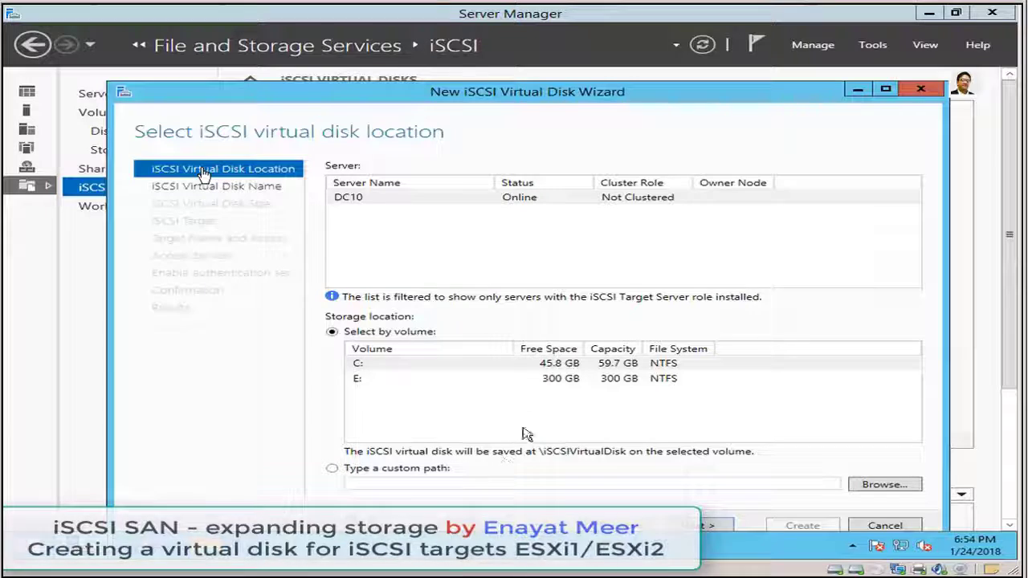
{"action": "left_click", "coordinate": [554, 383]}
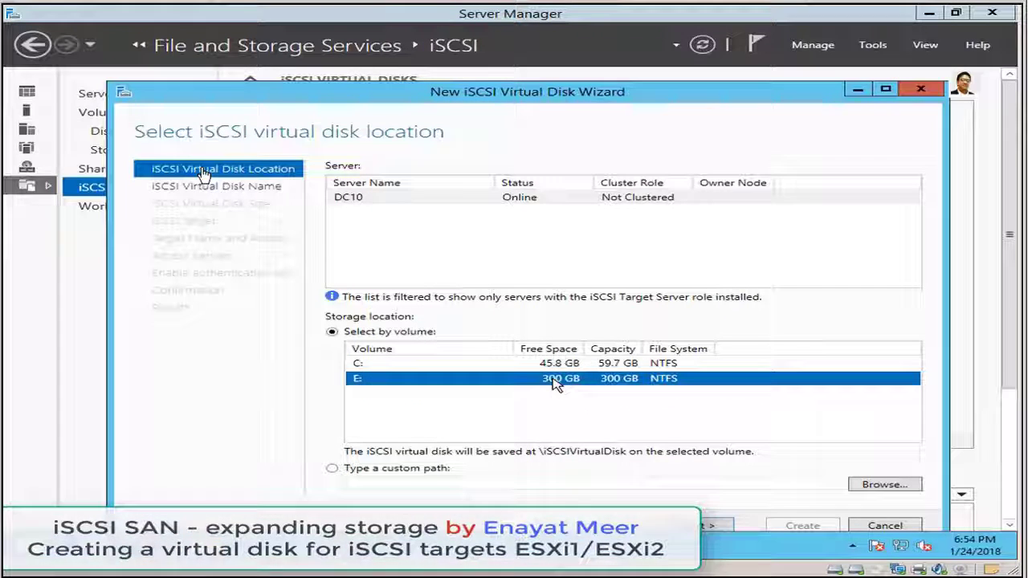
{"action": "left_click", "coordinate": [705, 526]}
{"action": "type", "text": "Disk1"}
{"action": "left_click", "coordinate": [710, 527]}
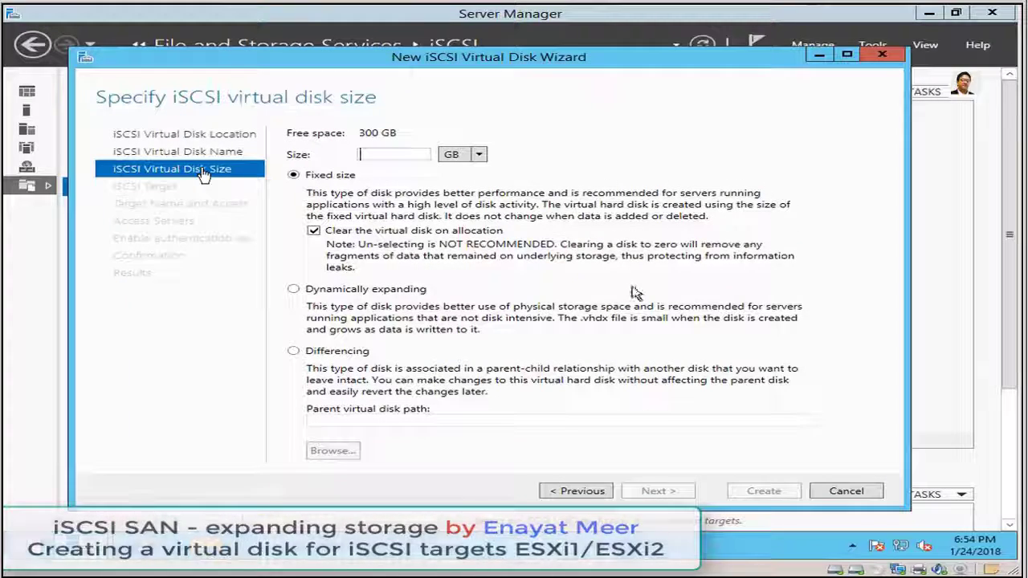
Give the virtual disk a fixed size of 250 GB and assign it to a new iSCSI target named esxi.
{"action": "type", "text": "250"}
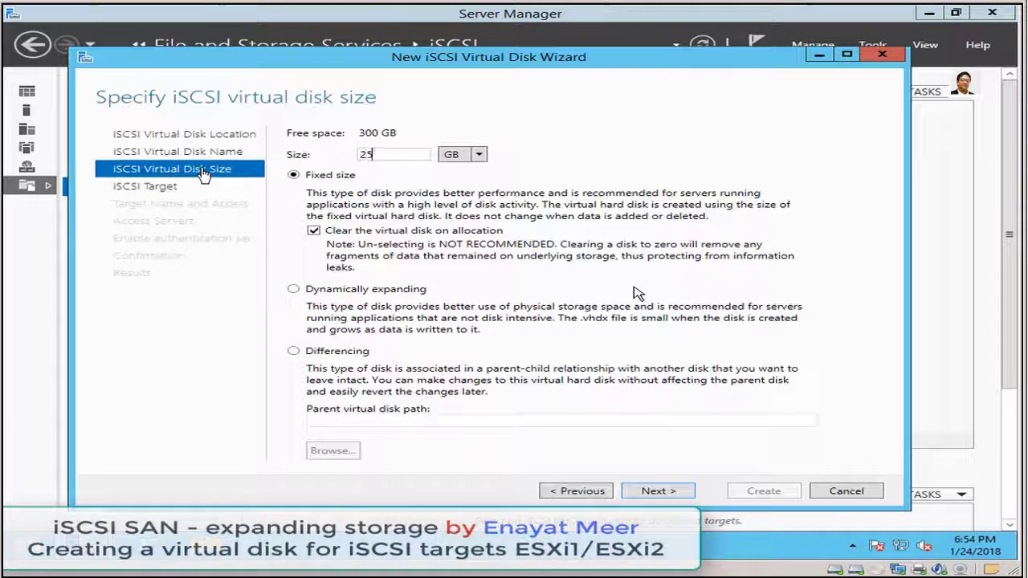
{"action": "left_click", "coordinate": [658, 492]}
{"action": "left_click", "coordinate": [656, 491]}
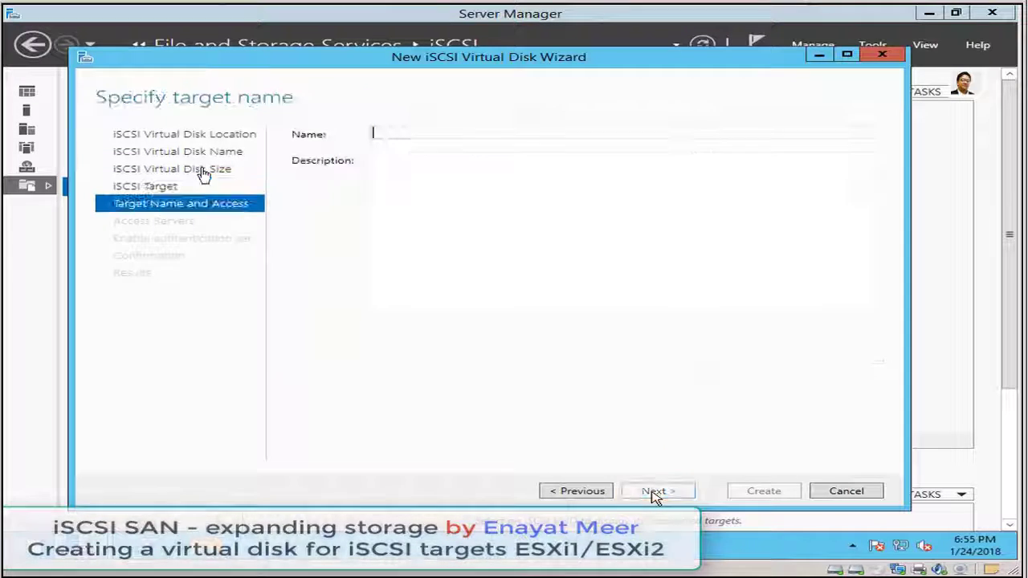
{"action": "type", "text": "ESXi"}
{"action": "left_click", "coordinate": [656, 491]}
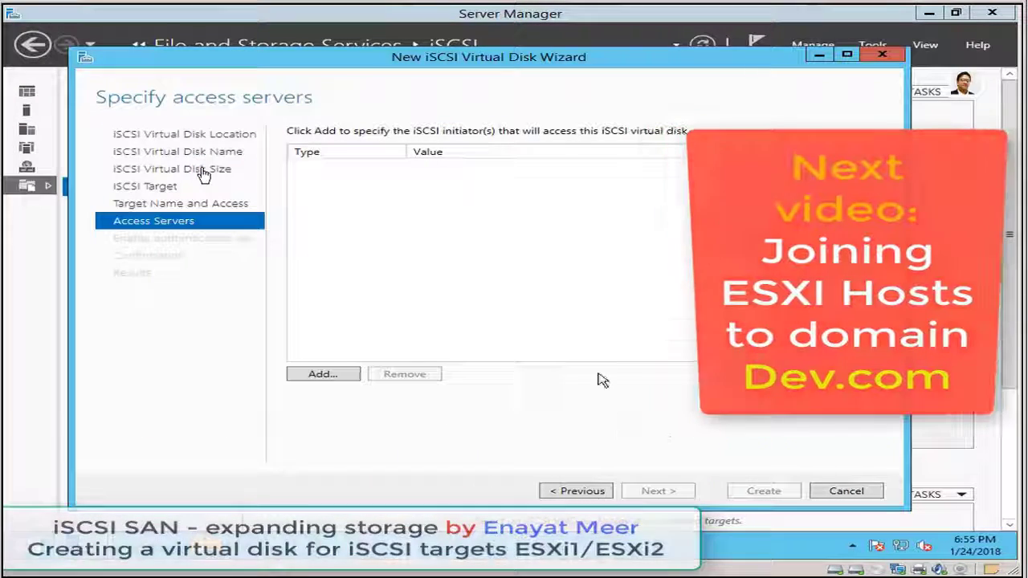
Add an access server for the target, identified by the IP address 192.168.1.19.
{"action": "left_click", "coordinate": [335, 374]}
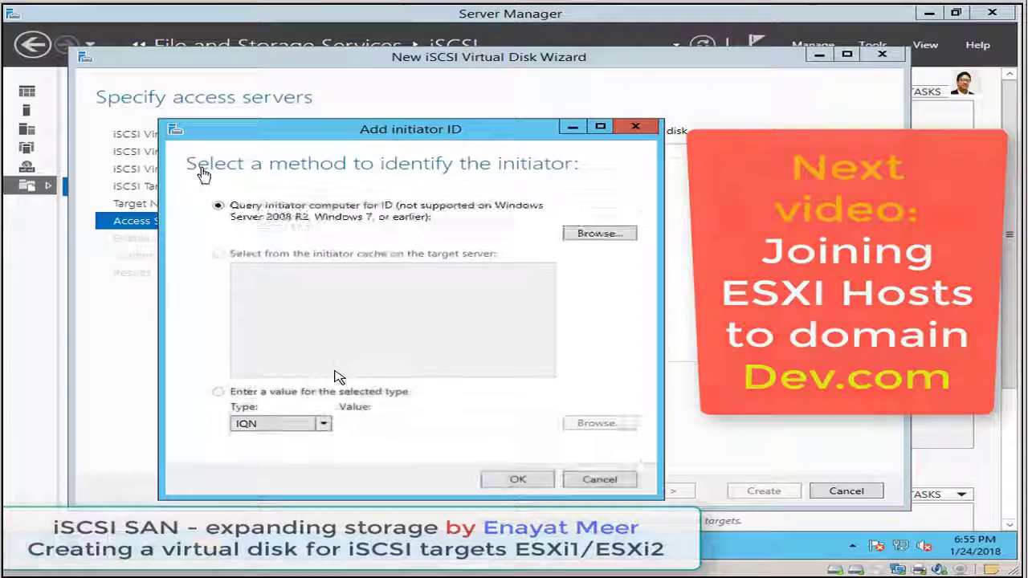
{"action": "left_click", "coordinate": [218, 391]}
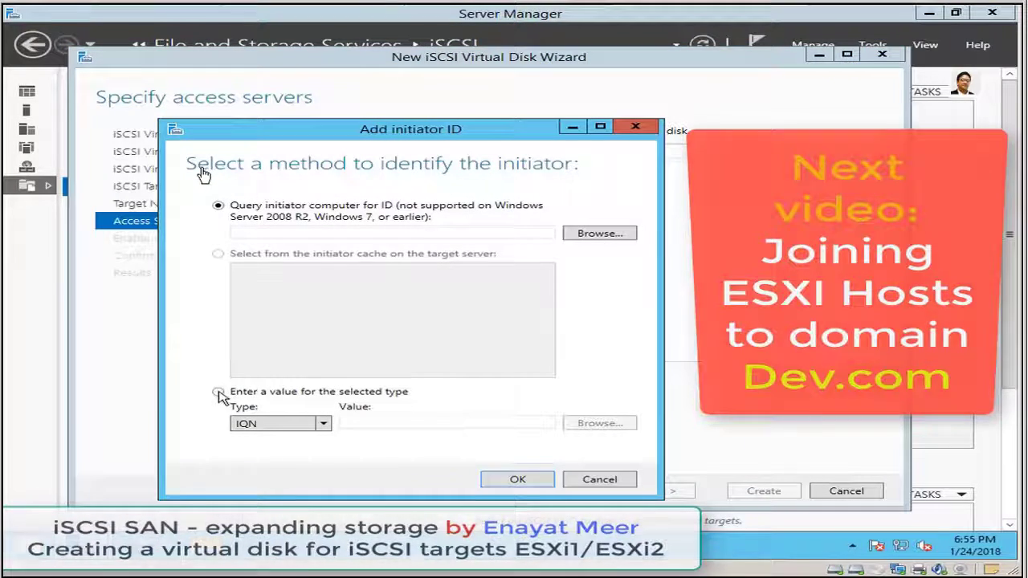
{"action": "left_click", "coordinate": [323, 425]}
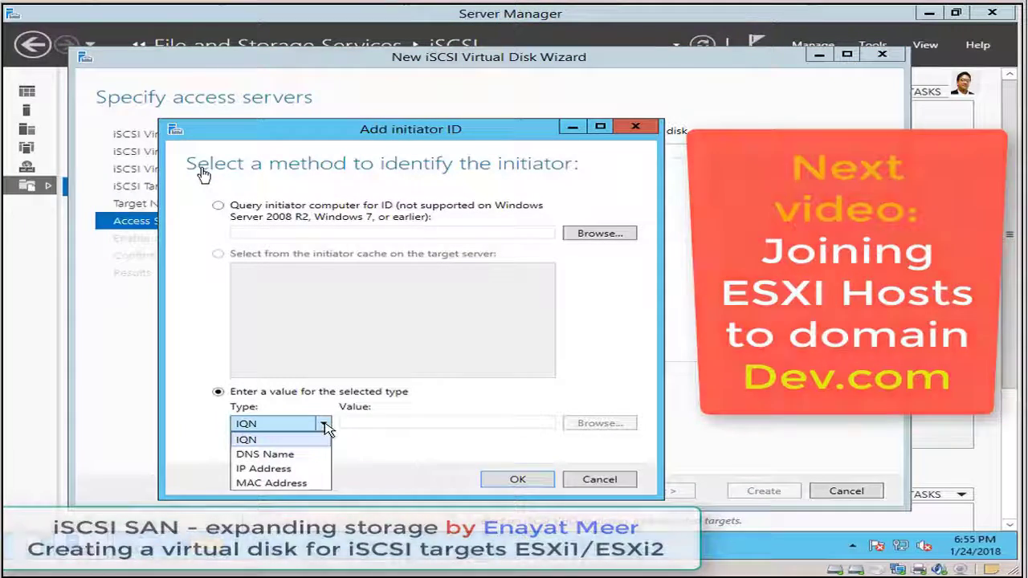
{"action": "left_click", "coordinate": [263, 469]}
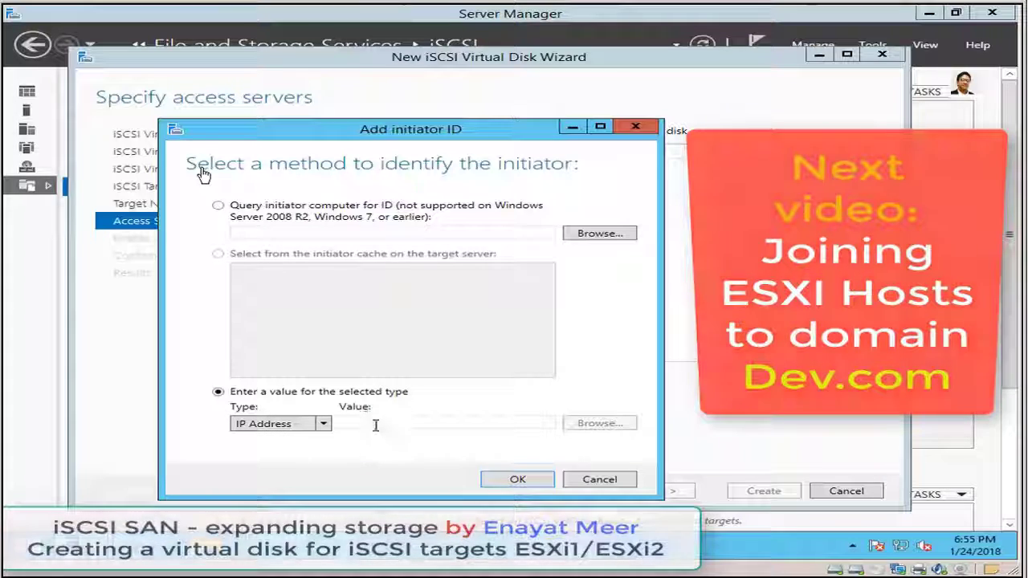
{"action": "left_click", "coordinate": [376, 422]}
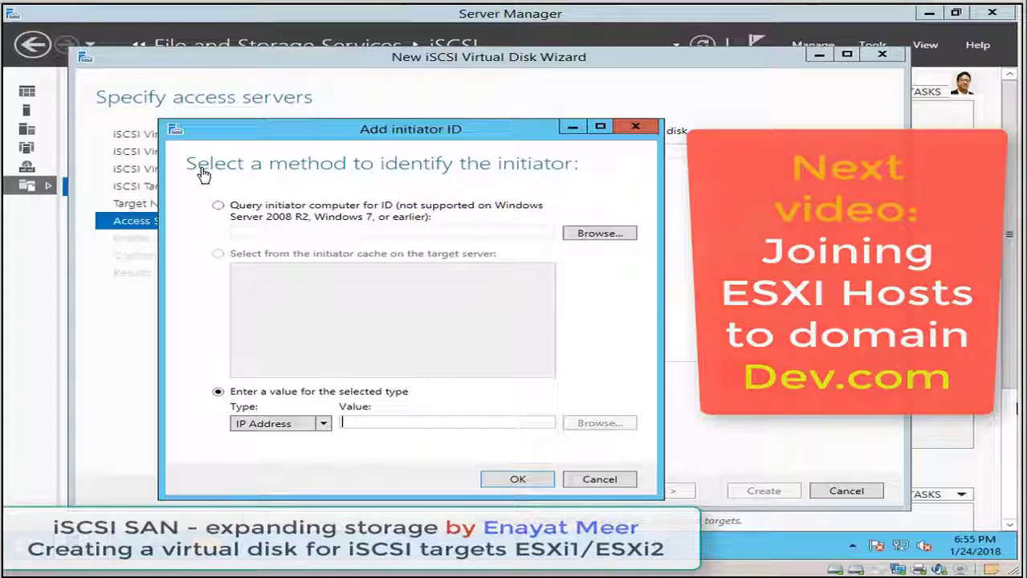
{"action": "type", "text": "192.168.1.19"}
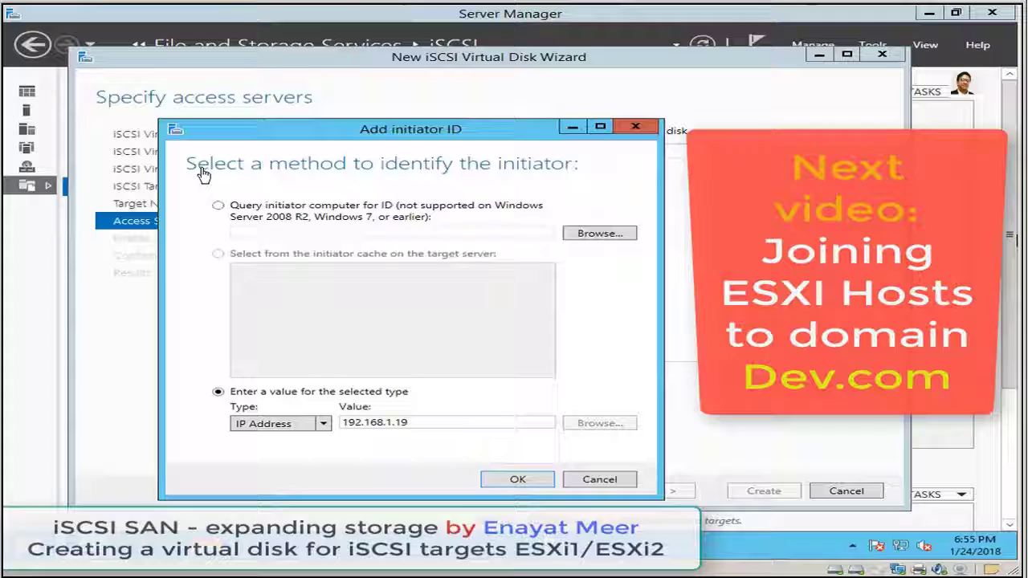
{"action": "left_click", "coordinate": [517, 480]}
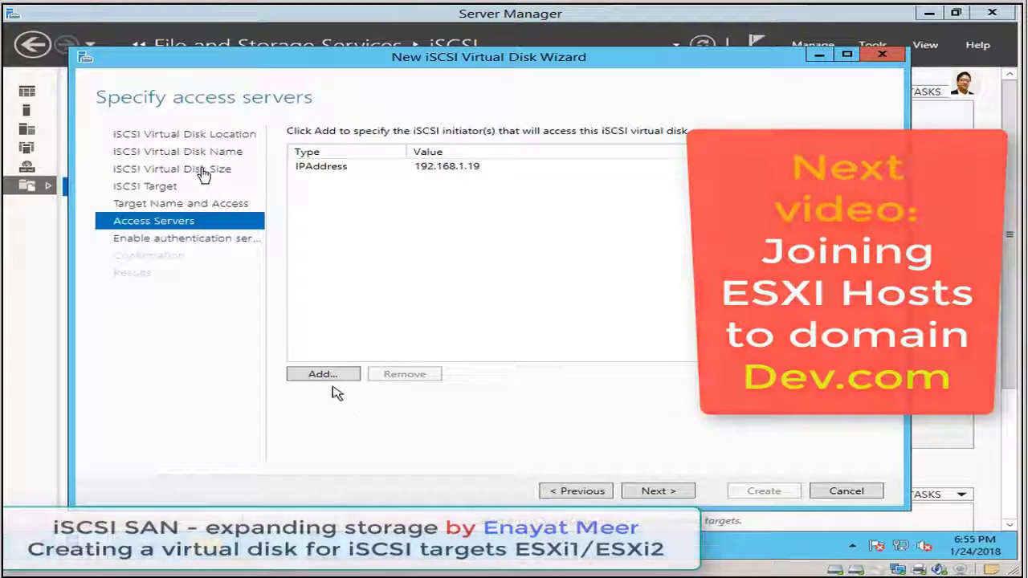
Add a second access server identified by the IP address 192.168.1.20.
{"action": "left_click", "coordinate": [333, 377]}
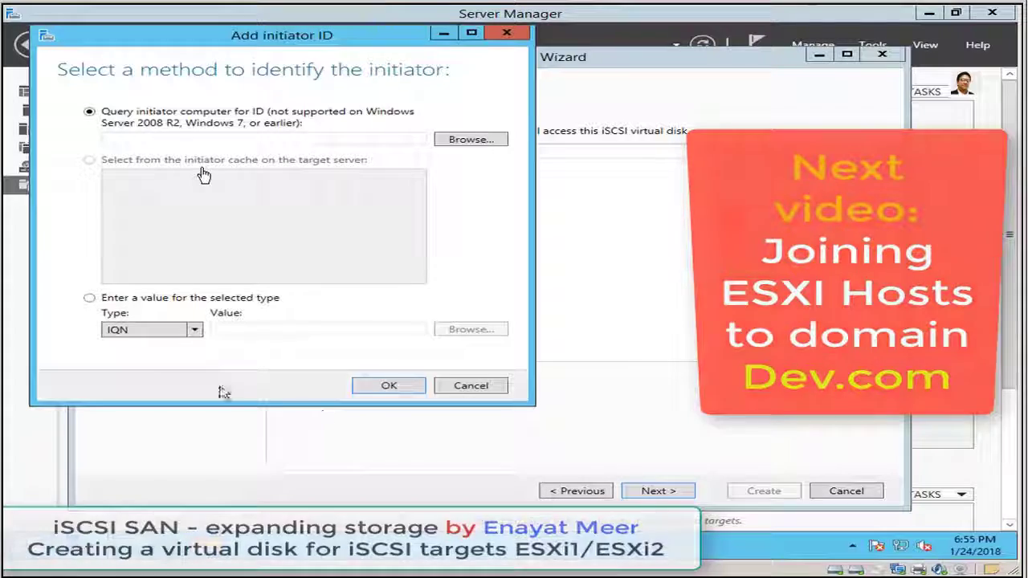
{"action": "left_click", "coordinate": [90, 298]}
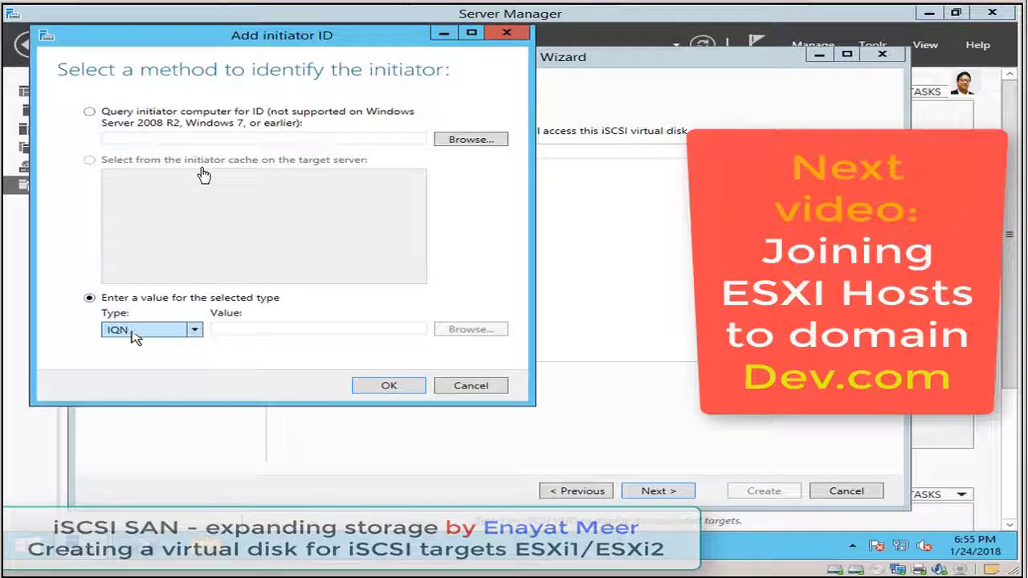
{"action": "left_click", "coordinate": [195, 332]}
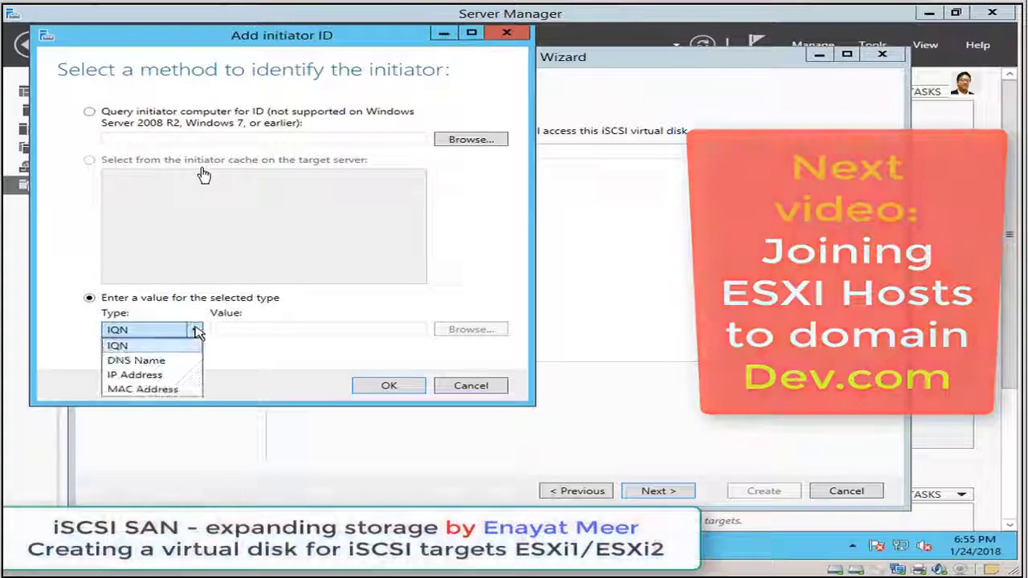
{"action": "left_click", "coordinate": [169, 375]}
{"action": "left_click", "coordinate": [334, 330]}
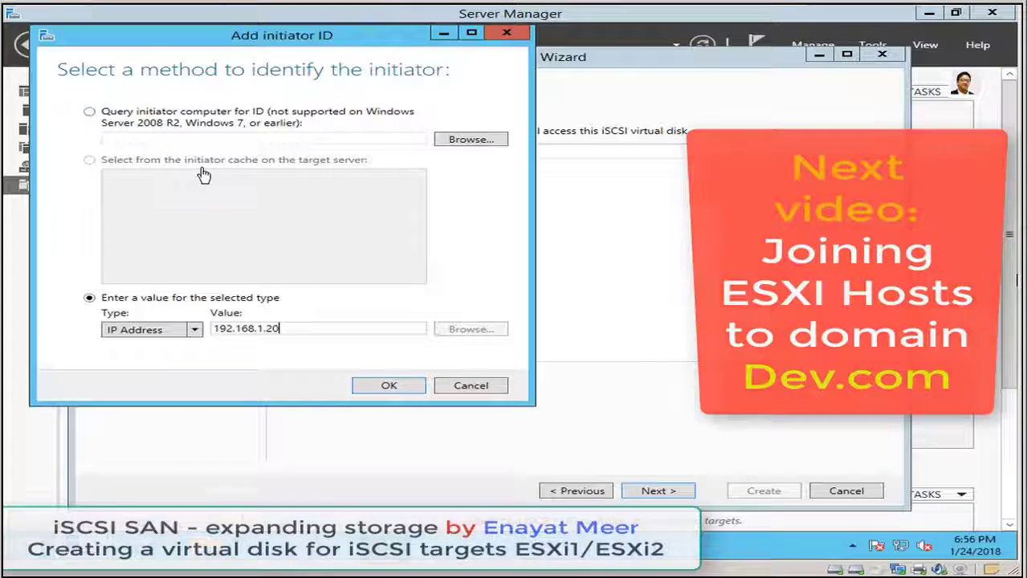
{"action": "left_click", "coordinate": [388, 387]}
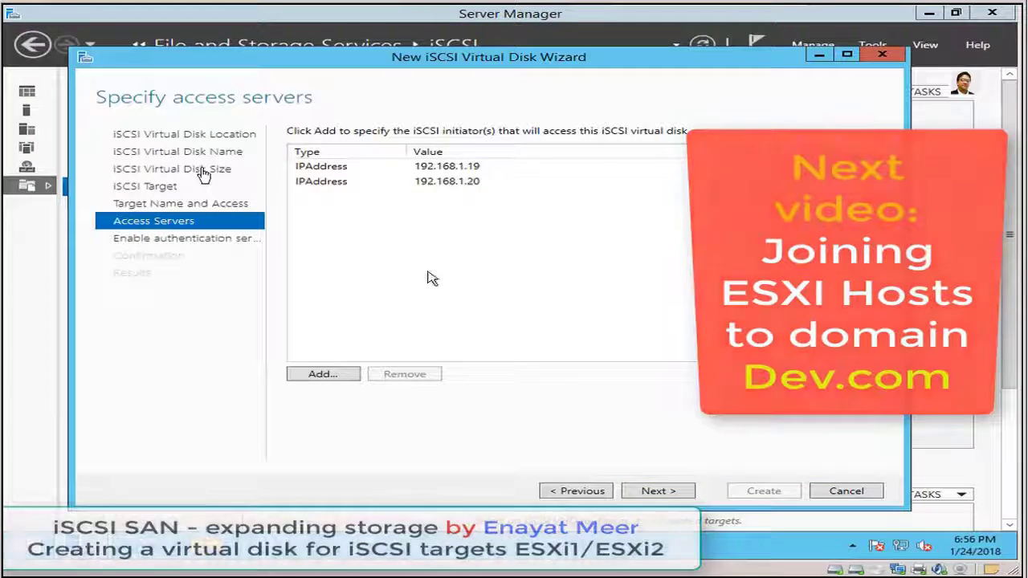
Leave CHAP and reverse CHAP disabled, create the iSCSI virtual disk, and close the wizard.
{"action": "left_click", "coordinate": [657, 491]}
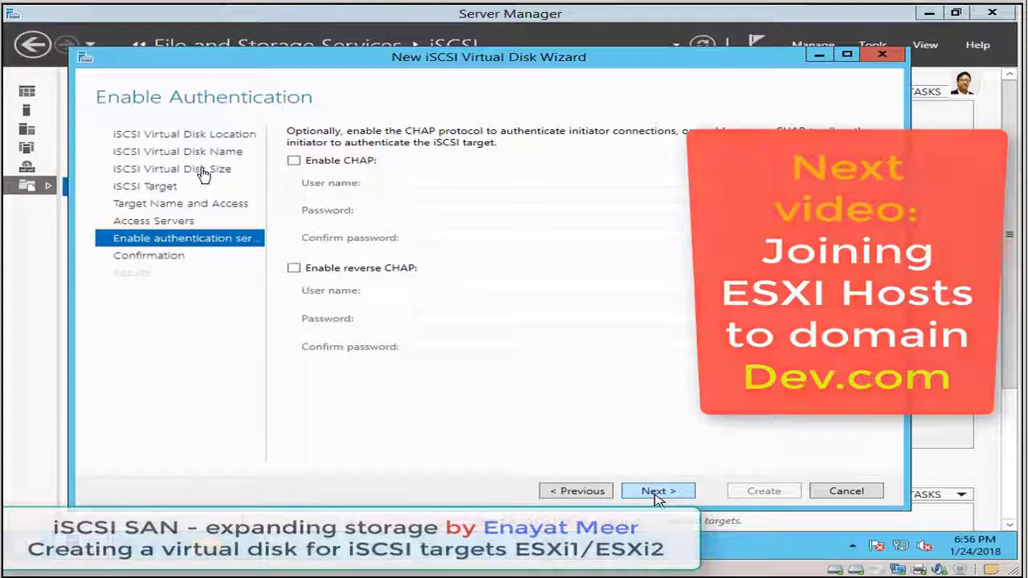
{"action": "left_click", "coordinate": [657, 493]}
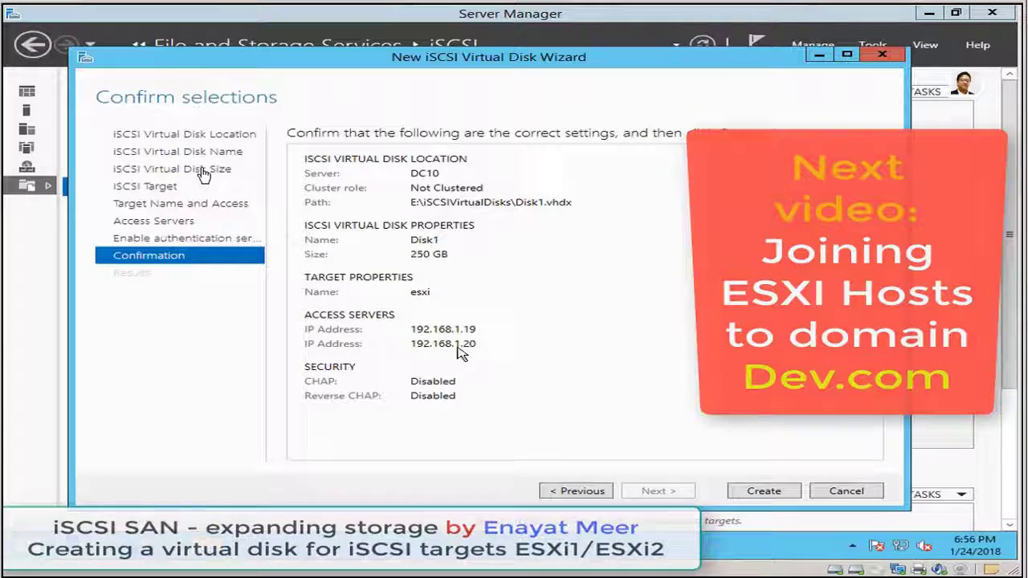
{"action": "left_click", "coordinate": [773, 494]}
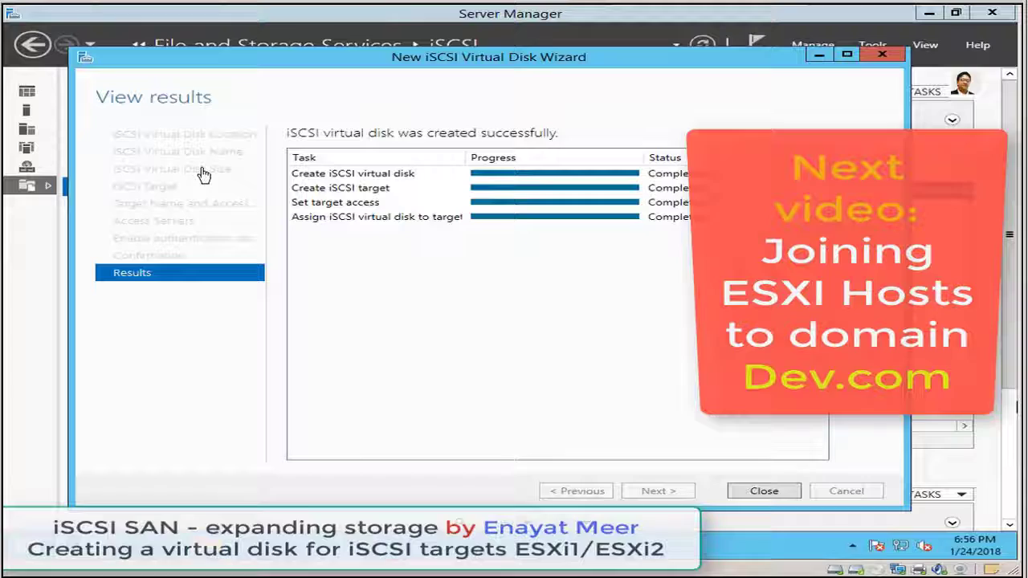
{"action": "left_click", "coordinate": [767, 493]}
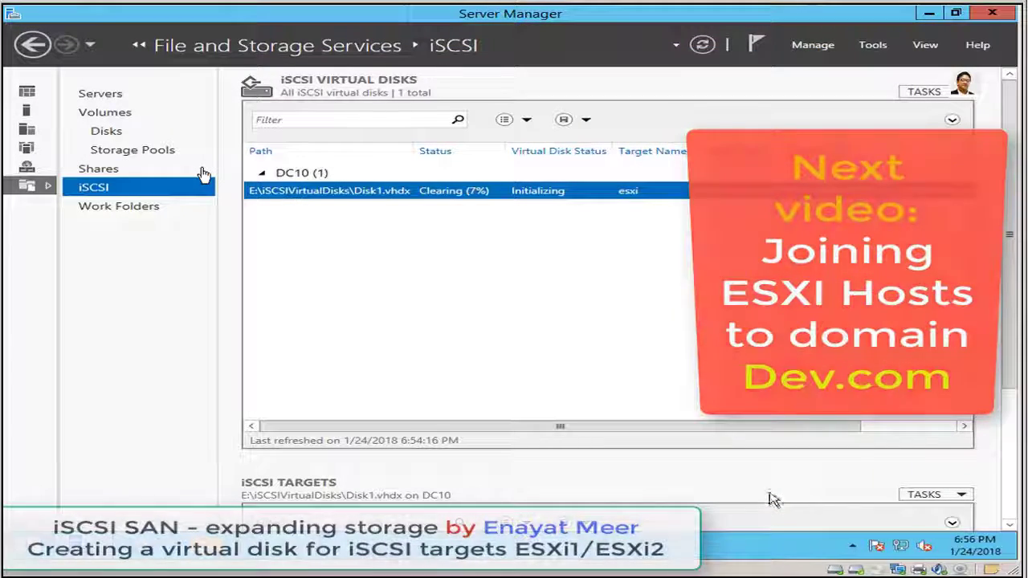
Review the general properties and the initiator list of the esxi target, and close its properties.
{"action": "scroll", "coordinate": [1013, 387], "scroll_direction": "down", "scroll_amount": 5}
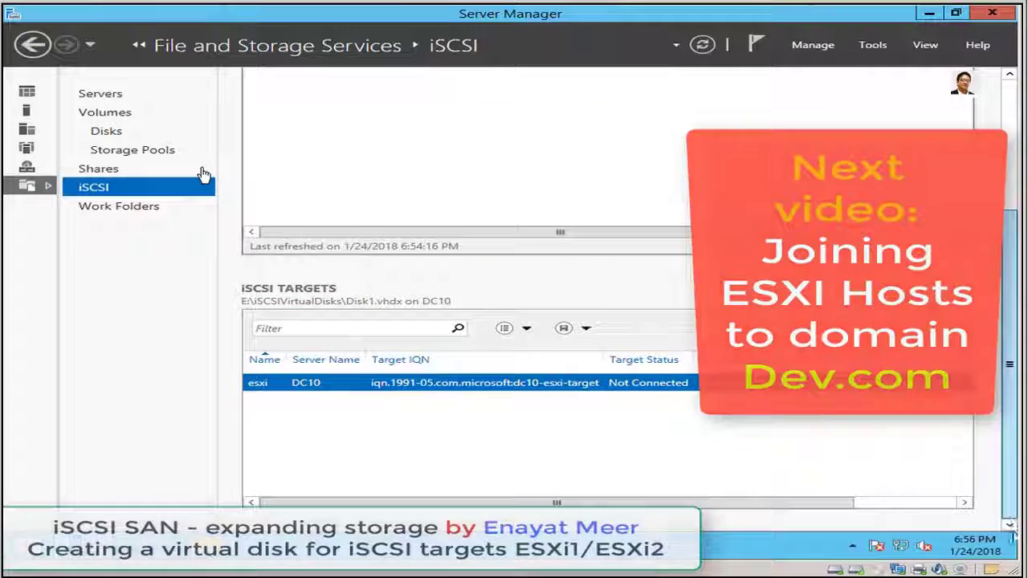
{"action": "right_click", "coordinate": [359, 389]}
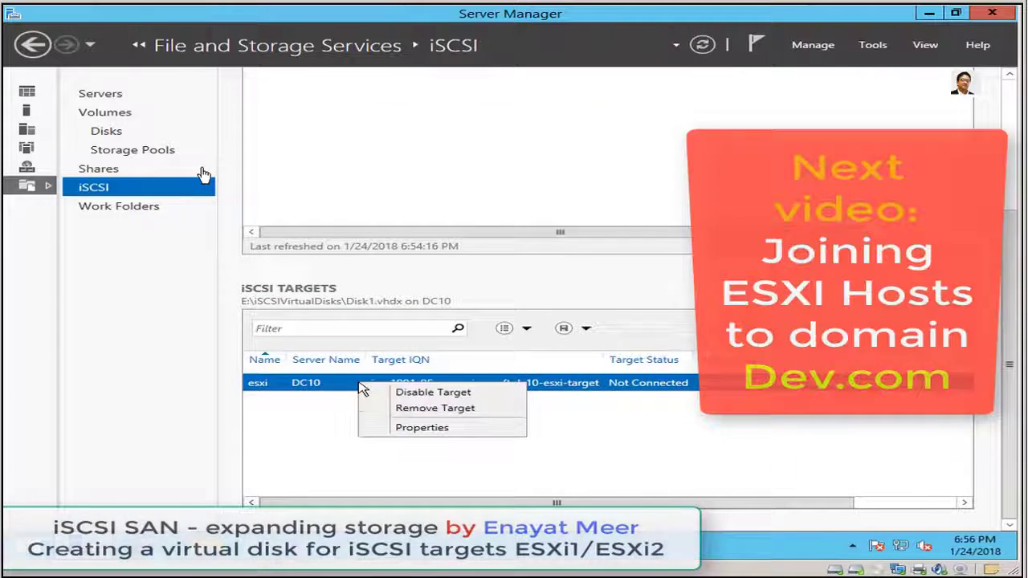
{"action": "left_click", "coordinate": [395, 428]}
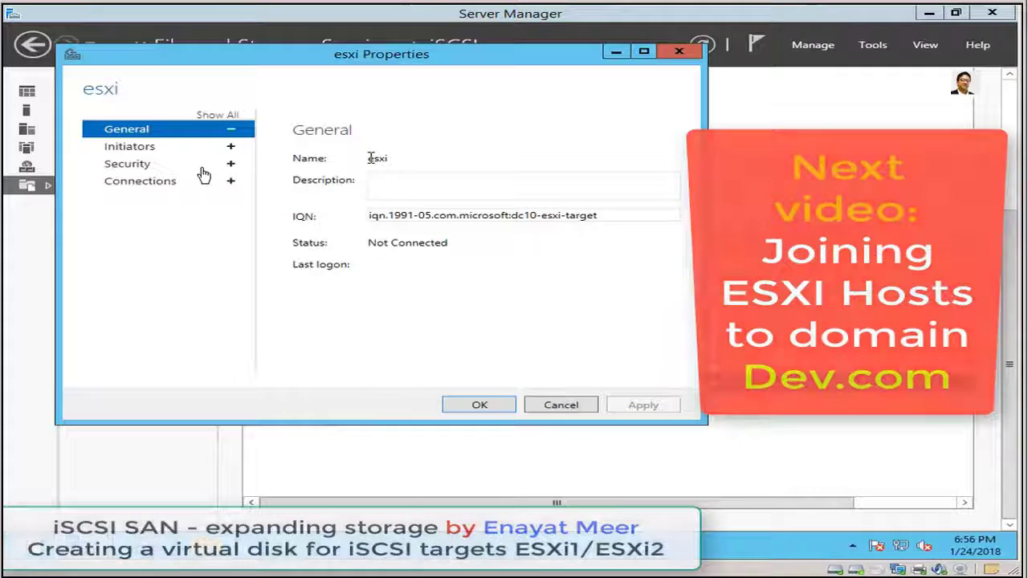
{"action": "left_click", "coordinate": [137, 149]}
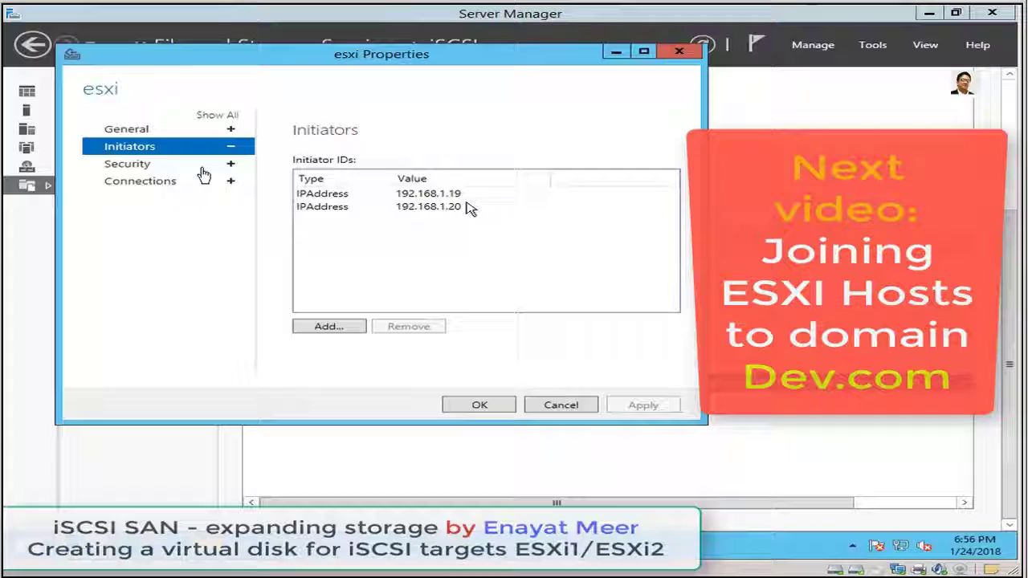
{"action": "left_click", "coordinate": [473, 405]}
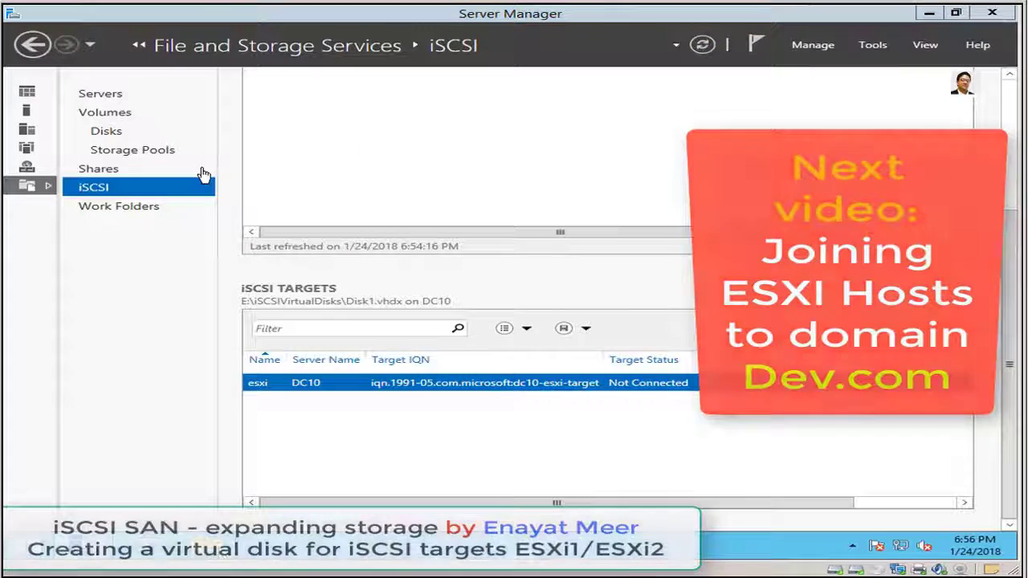
Switch to File Explorer and view the properties of the Disk1 file in the iSCSIVirtualDisks folder on SAN (E:).
{"action": "key", "text": "super+e"}
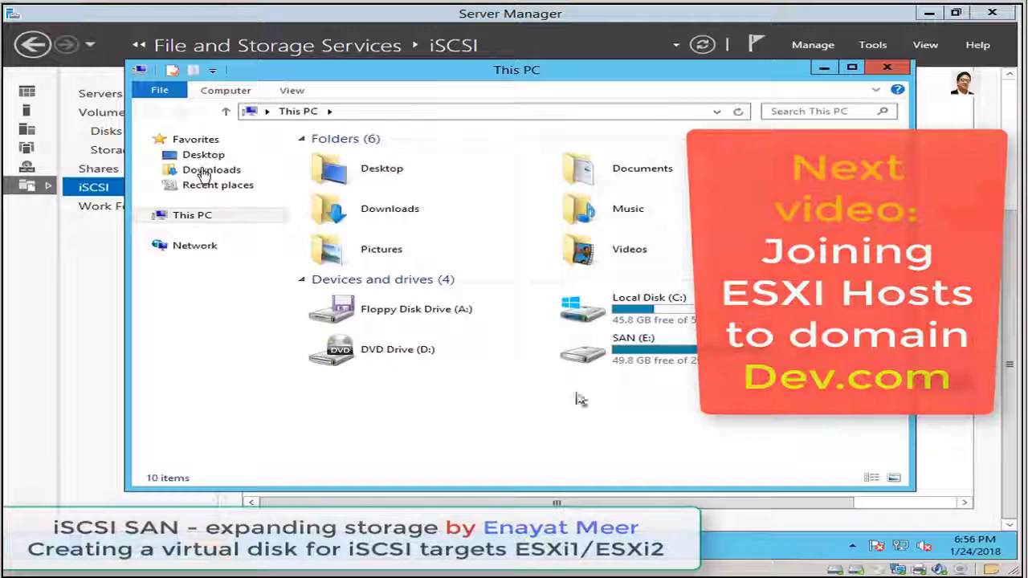
{"action": "double_click", "coordinate": [660, 361]}
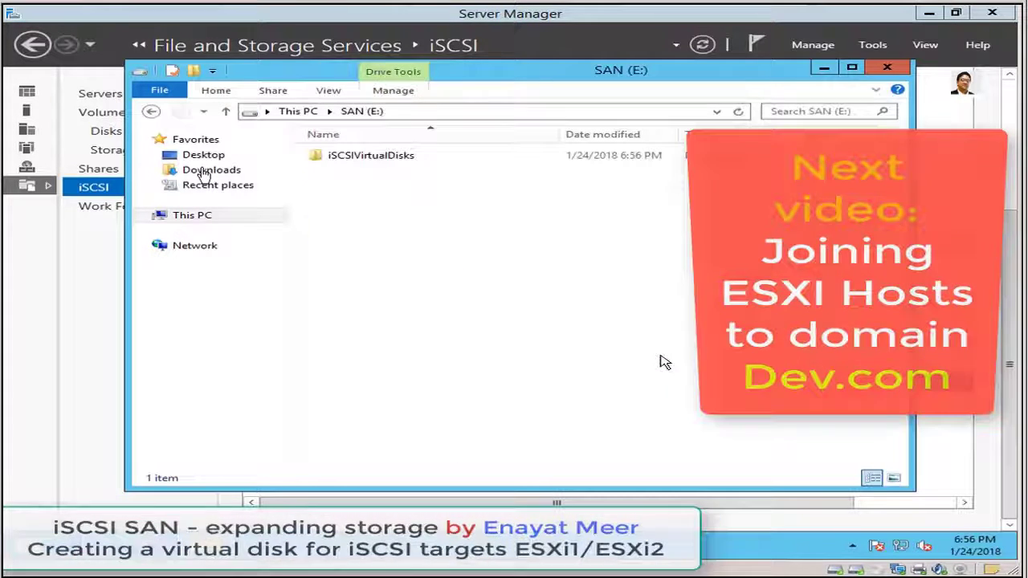
{"action": "double_click", "coordinate": [394, 158]}
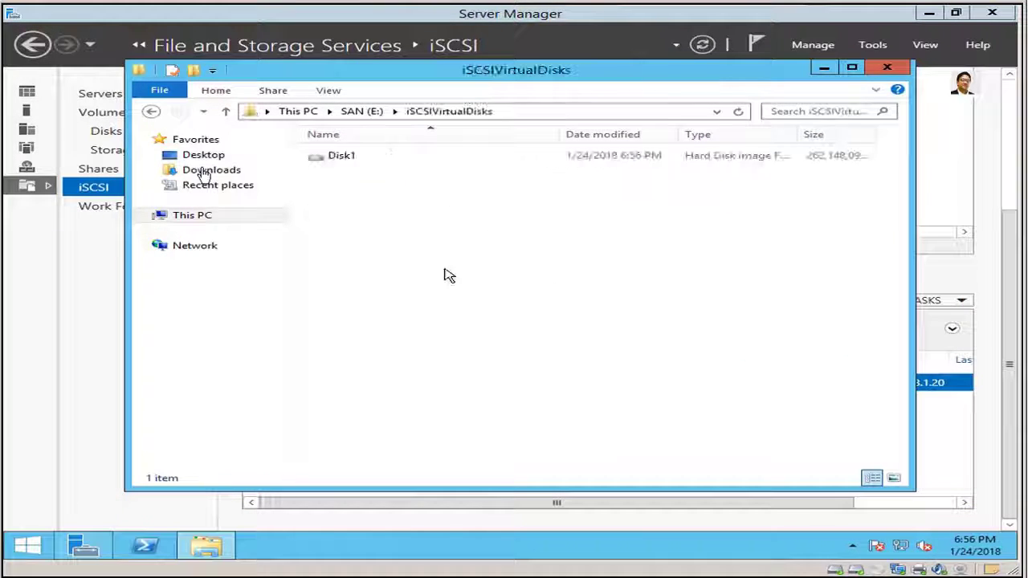
{"action": "right_click", "coordinate": [341, 159]}
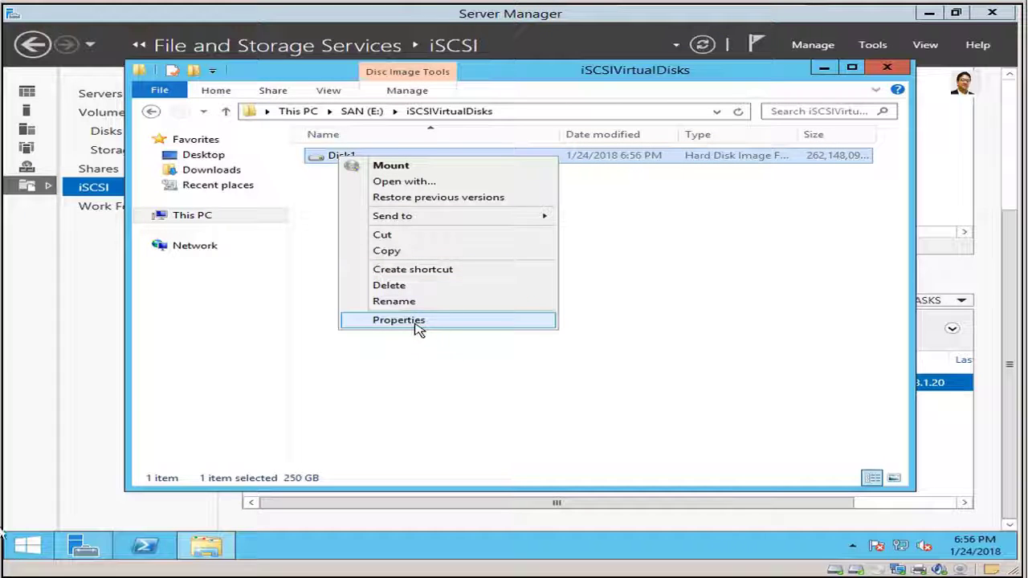
{"action": "left_click", "coordinate": [417, 321]}
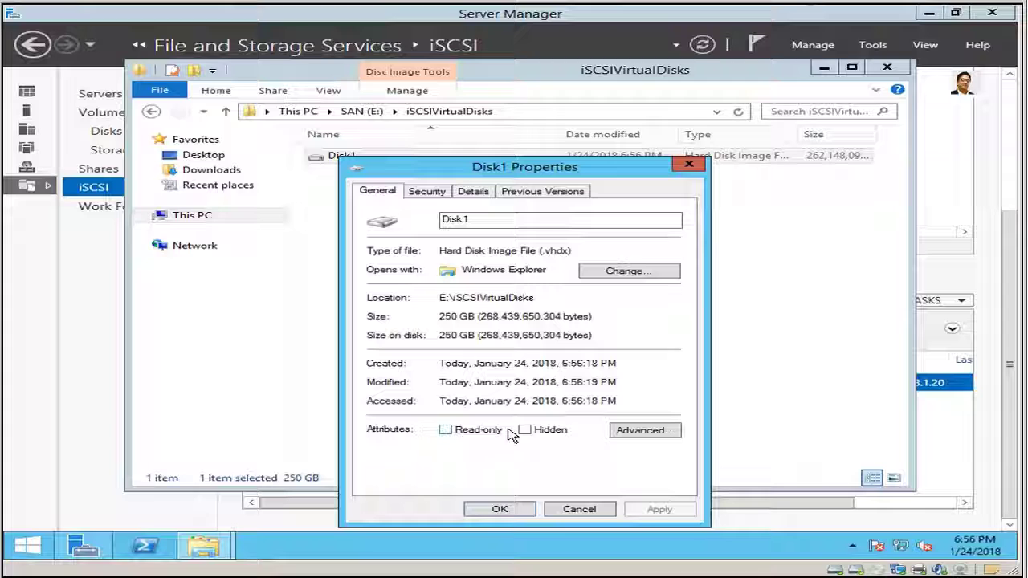